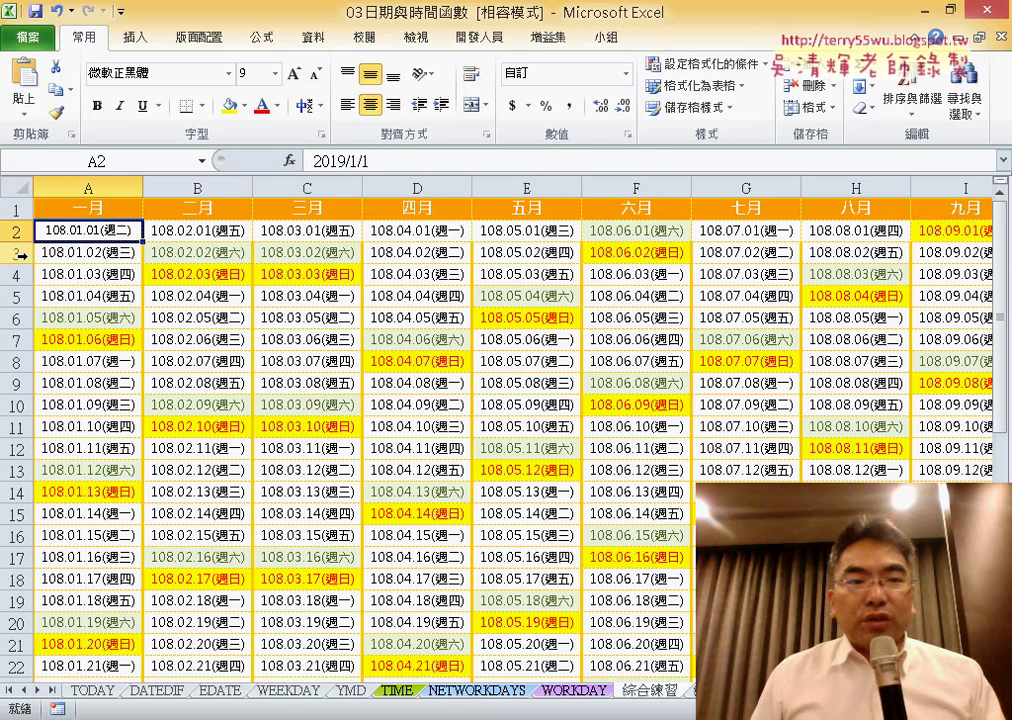
Insert a blank row at row 3, then undo the insertion.
left_click(20, 256)
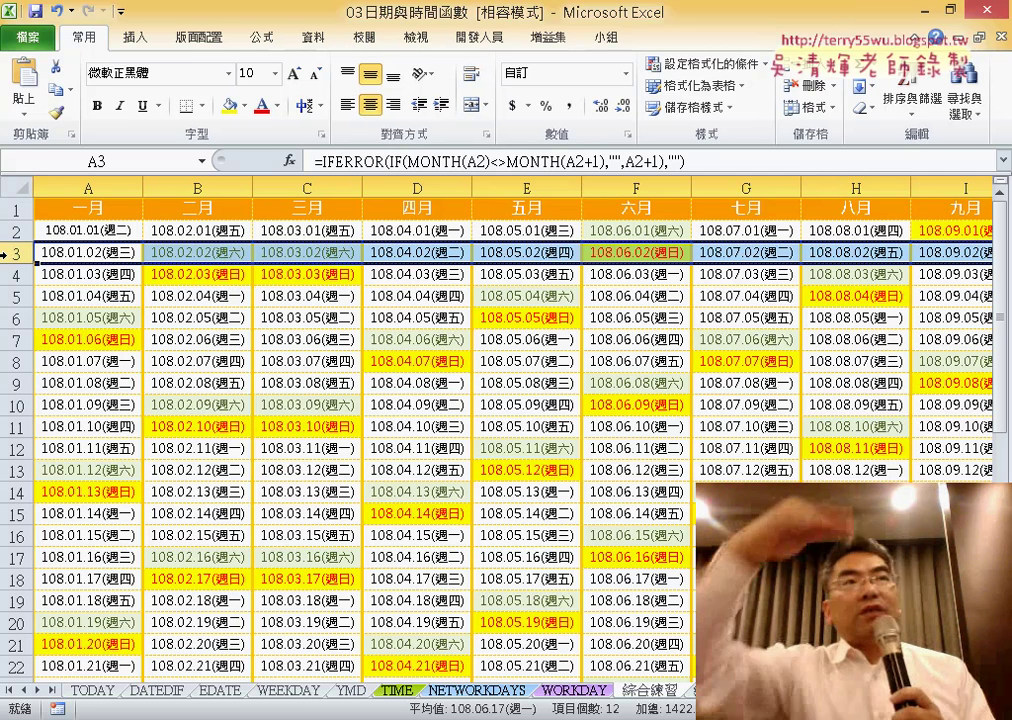
right_click(20, 255)
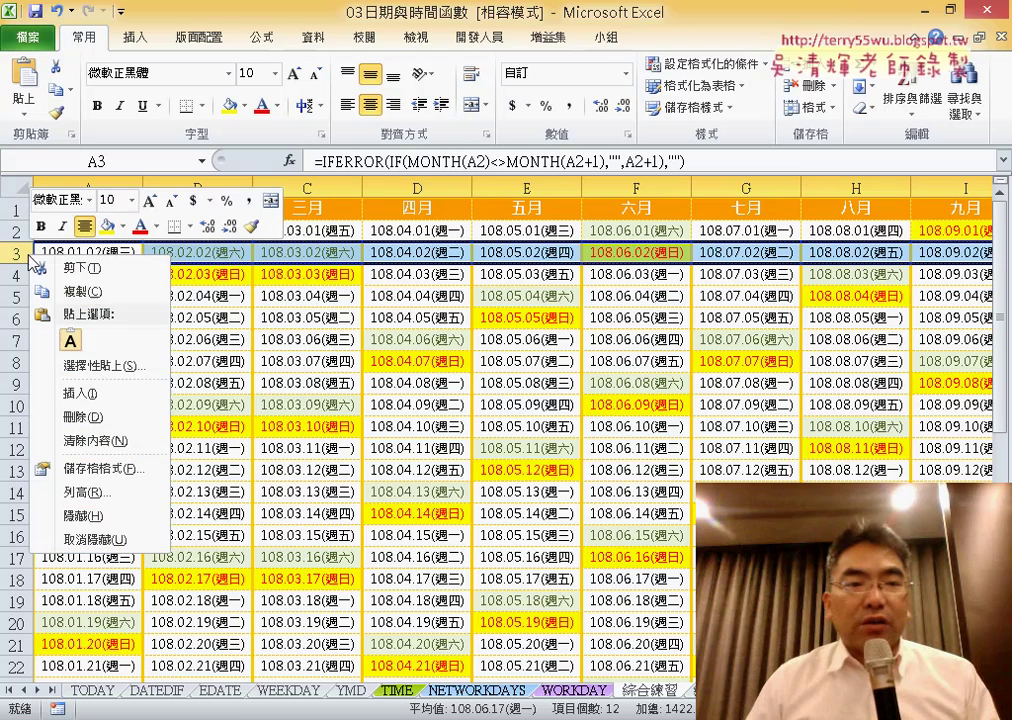
left_click(98, 395)
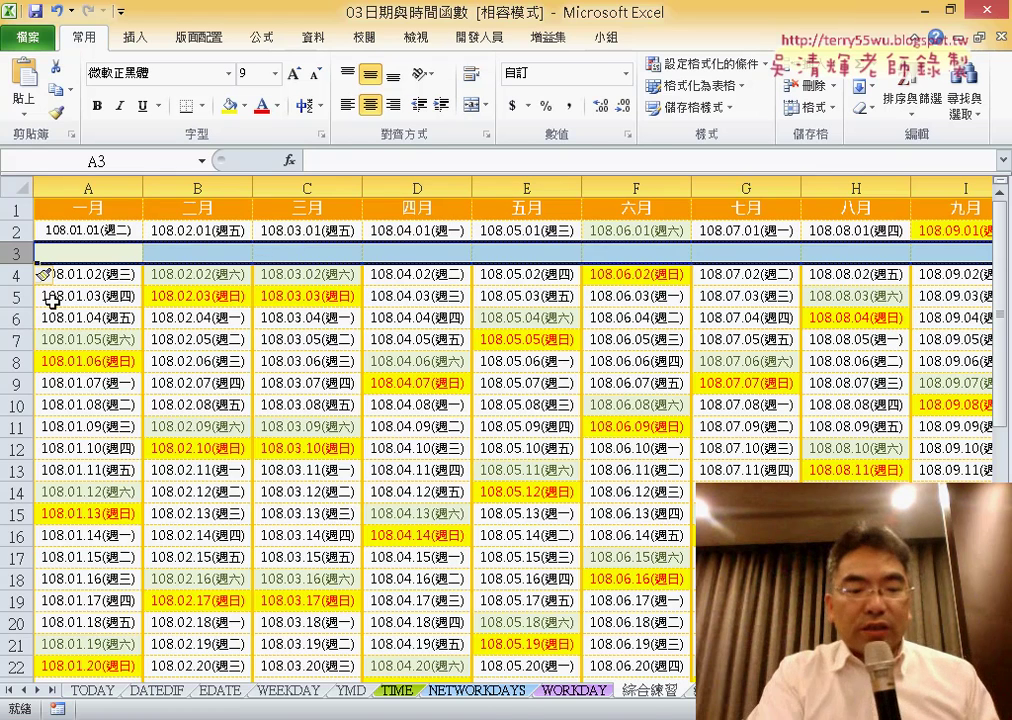
key("ctrl+z")
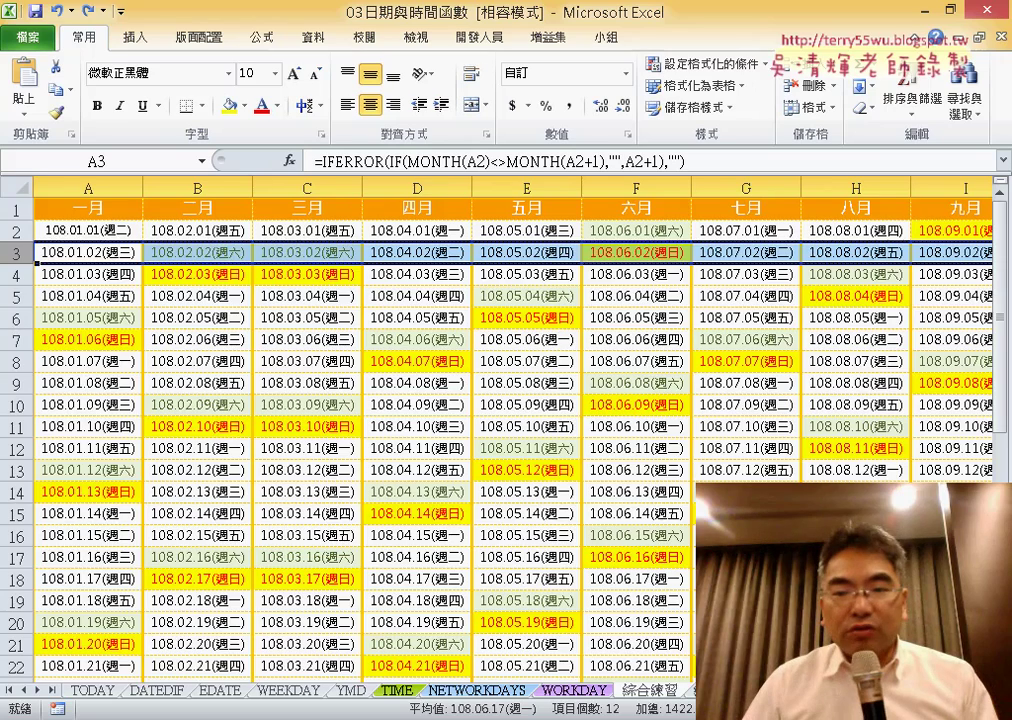
Enter the header NUM in M1 and the number 1 in M2.
scroll(500, 430, "down", 1)
scroll(500, 430, "down", 1)
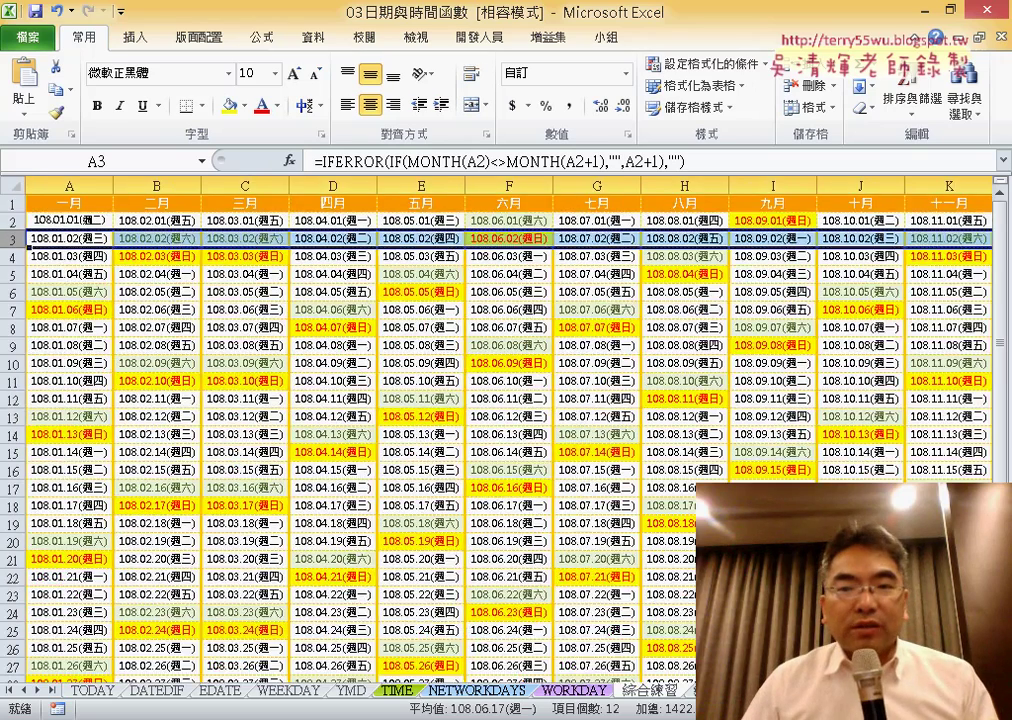
scroll(500, 430, "down", 1)
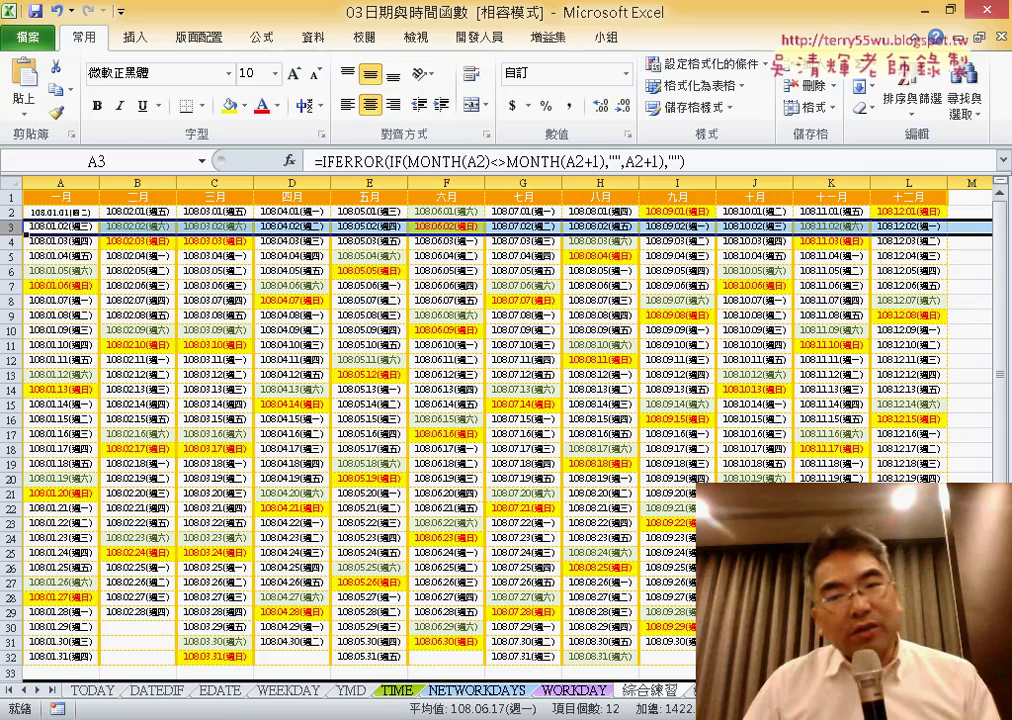
scroll(500, 430, "right", 1)
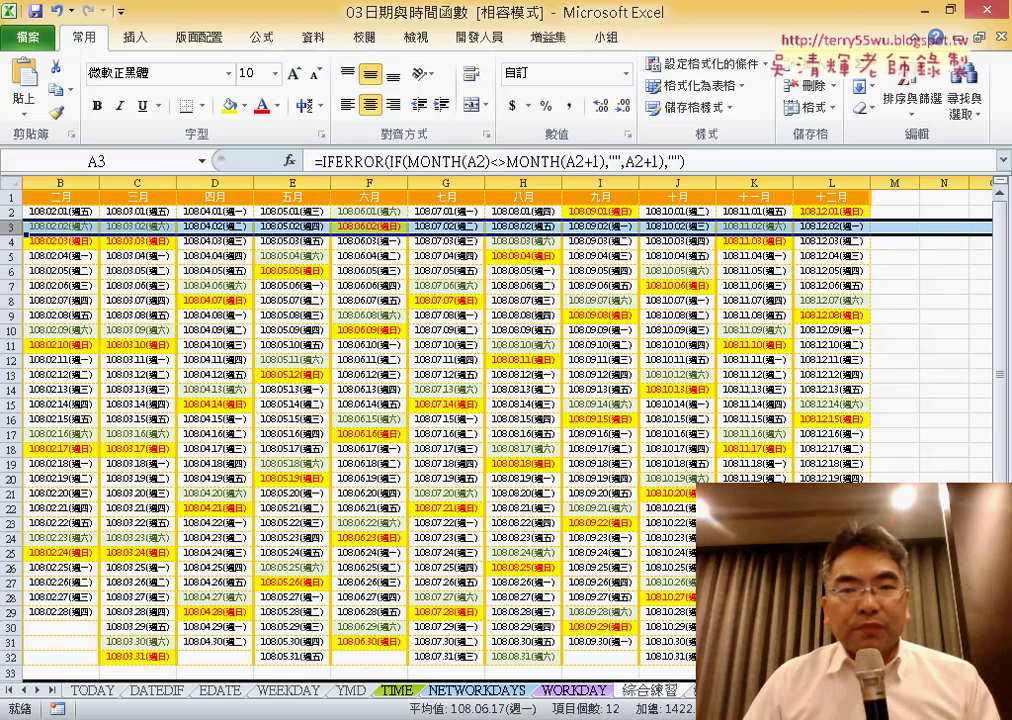
left_click(896, 201)
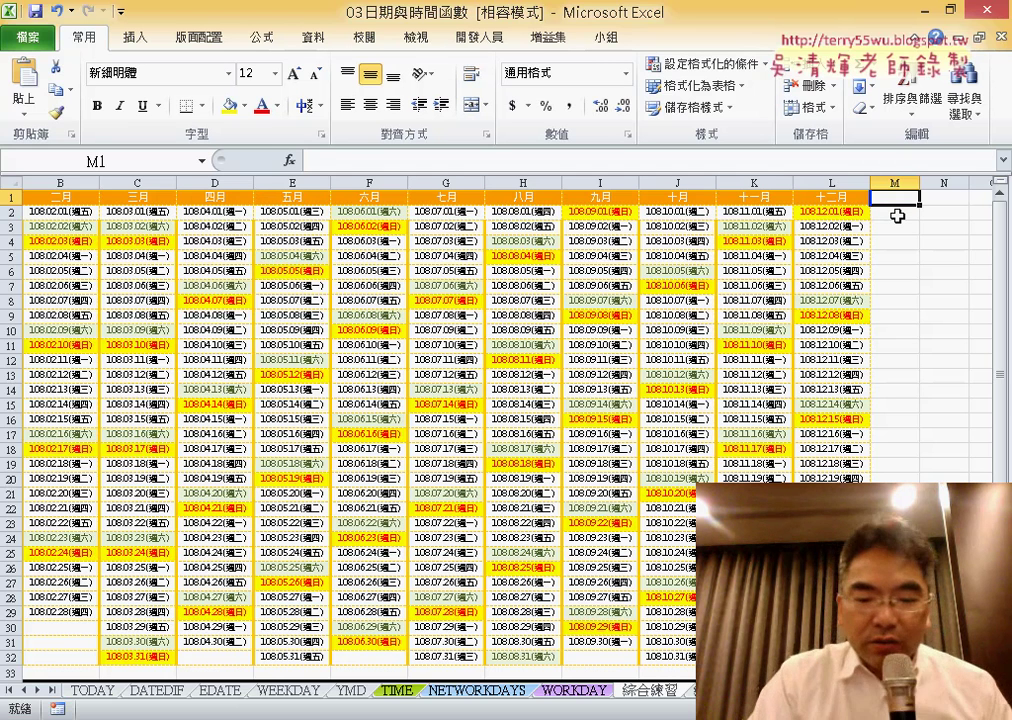
type("NUM")
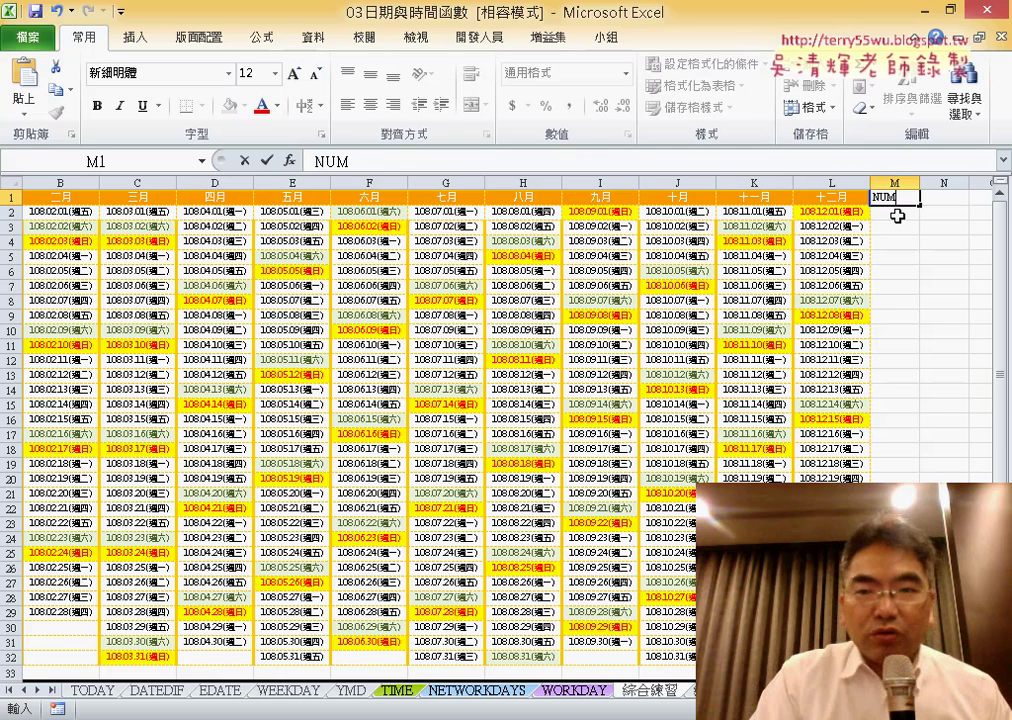
key("Return")
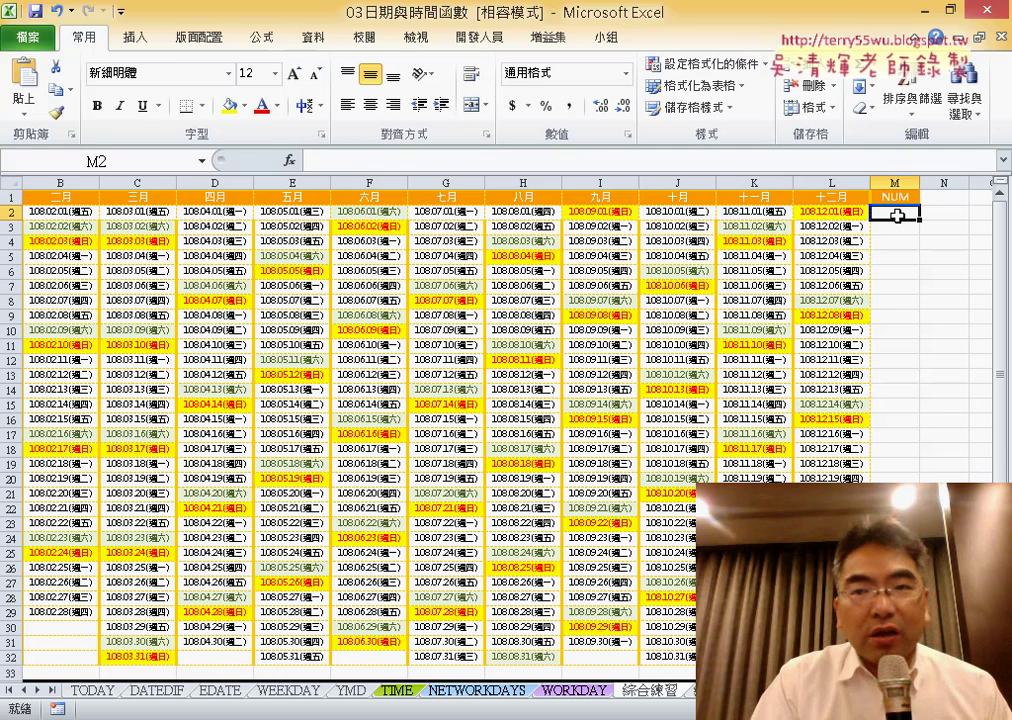
type("1")
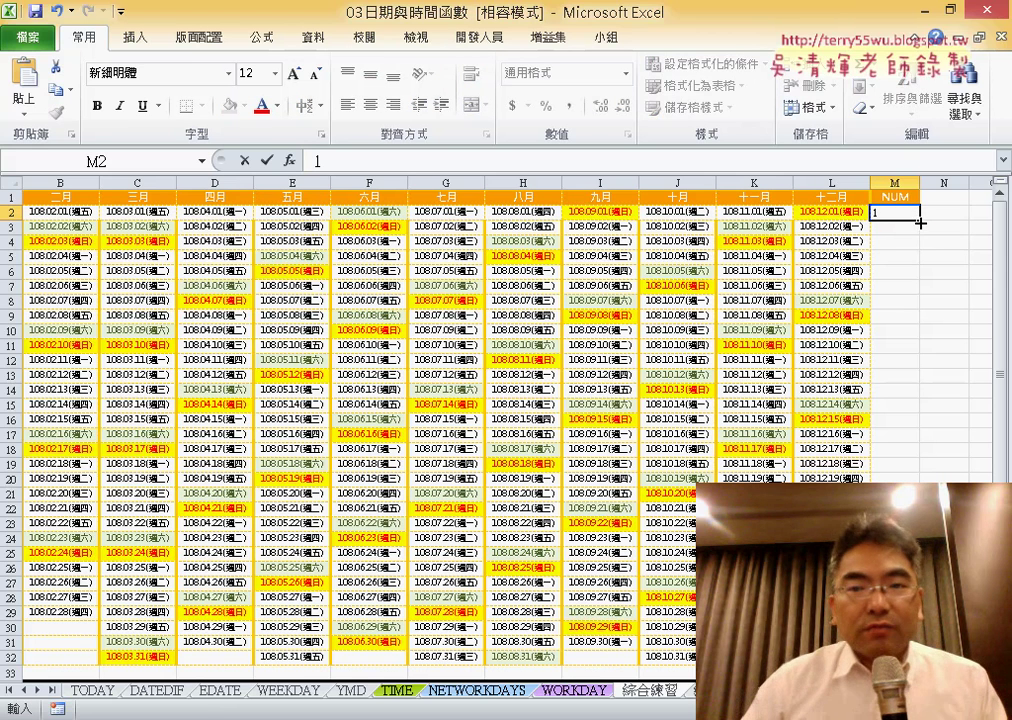
Fill column M with the numbers 1 to 31 from M2 down to M32.
left_click_drag(920, 223, 915, 657)
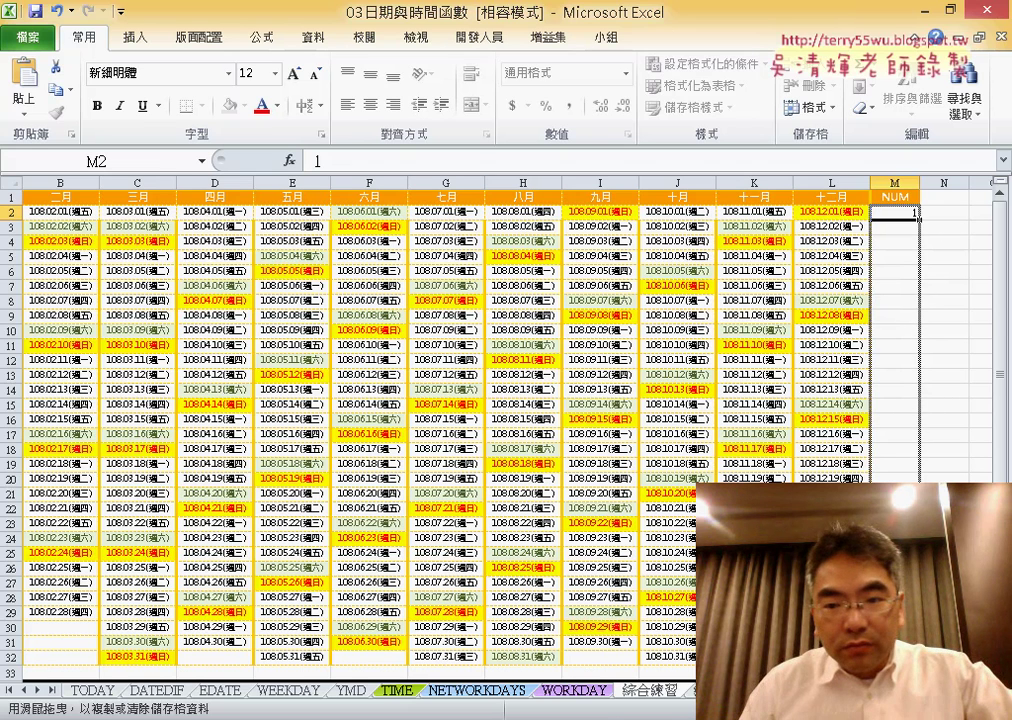
left_click_drag(915, 657, 915, 657)
scroll(186, 424, "down", 1)
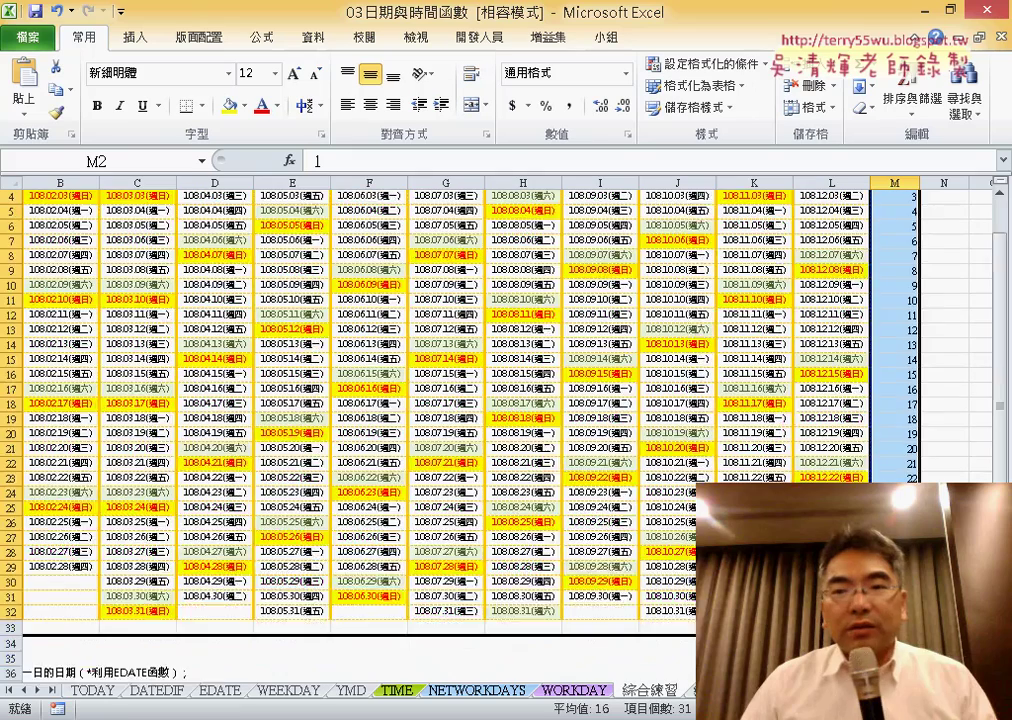
scroll(186, 424, "down", 2)
scroll(186, 424, "down", 1)
scroll(186, 424, "down", 2)
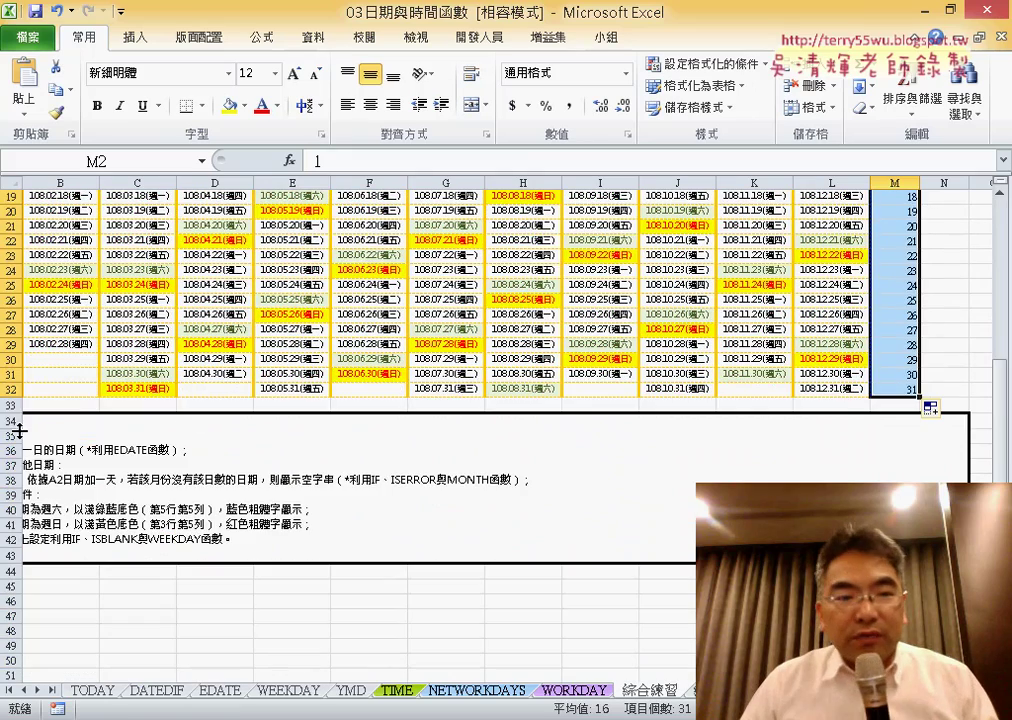
Delete rows 34–44 with the instruction notes, then select M2:M32.
left_click_drag(5, 422, 24, 567)
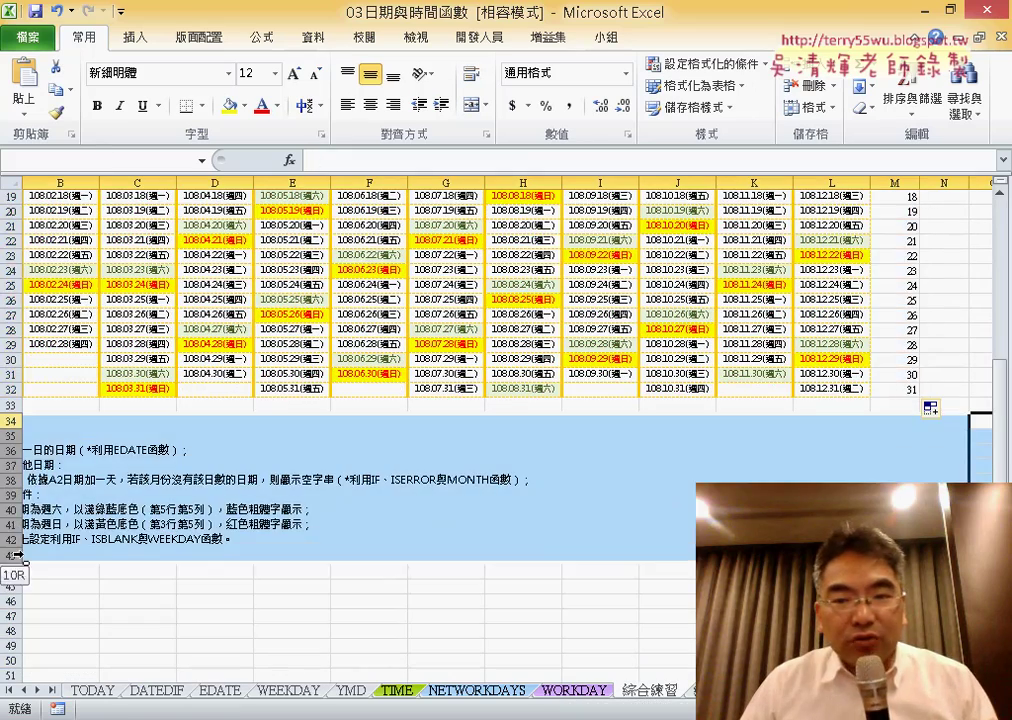
right_click(158, 455)
left_click(232, 343)
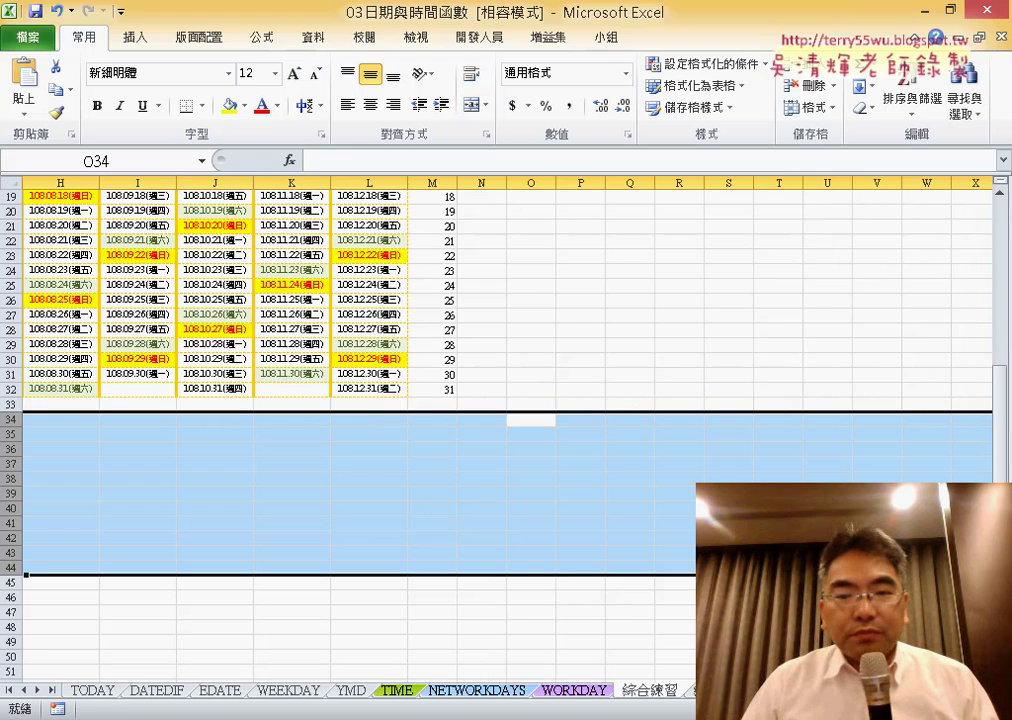
scroll(559, 293, "right", 3)
scroll(559, 293, "up", 4)
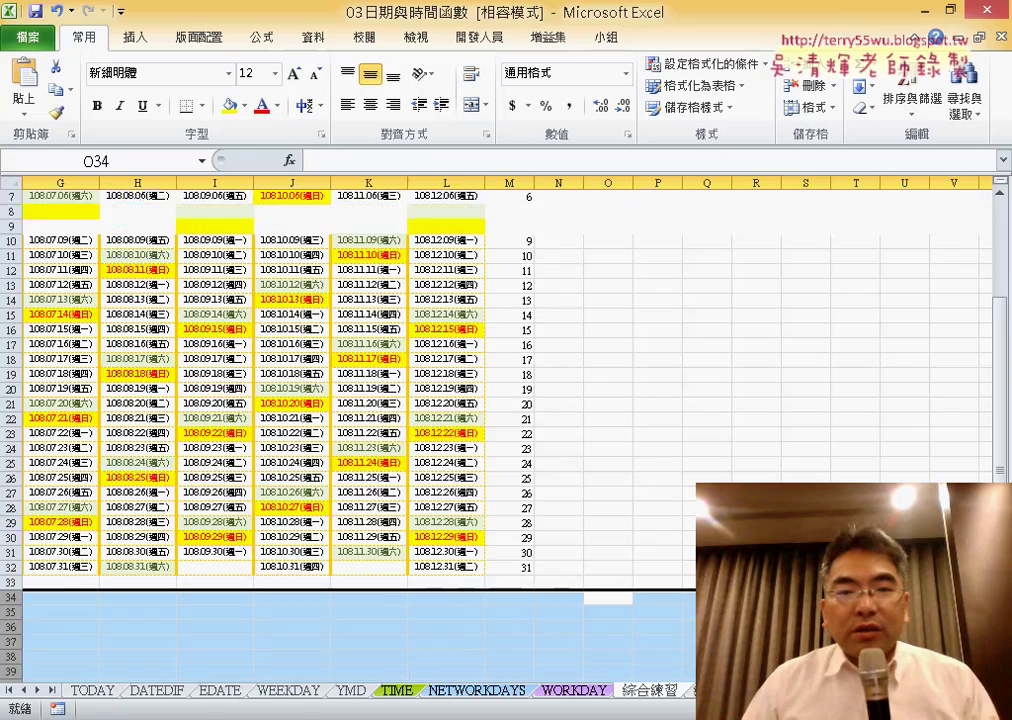
scroll(559, 293, "up", 2)
left_click_drag(516, 215, 513, 638)
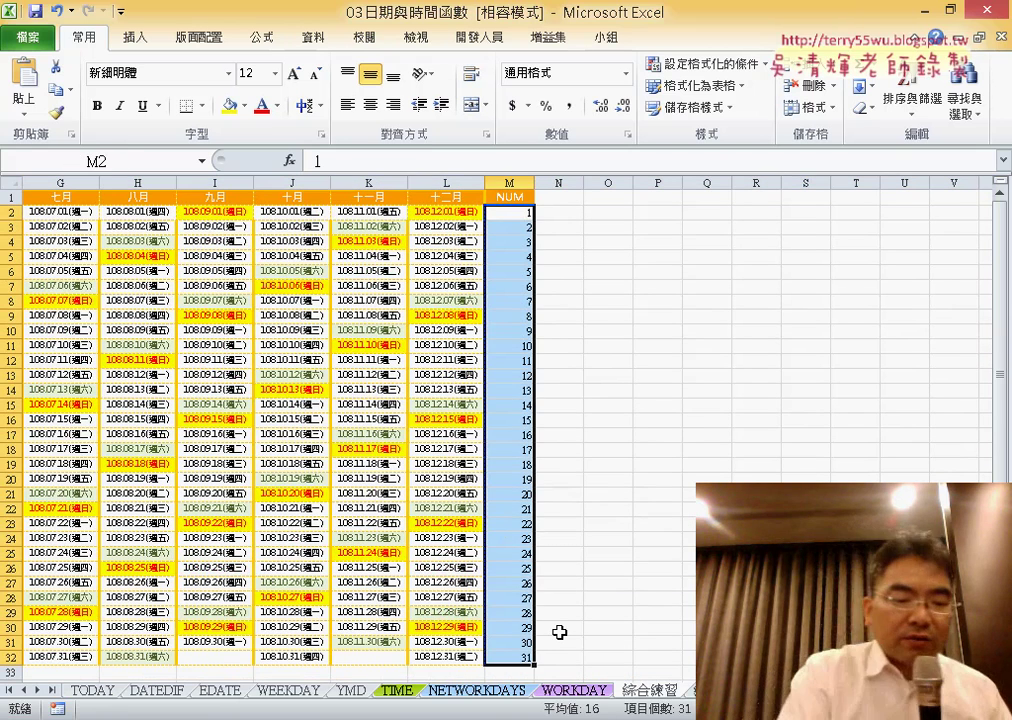
Copy the 1–31 numbers from M2:M32 and paste them starting at M33.
key("ctrl+c")
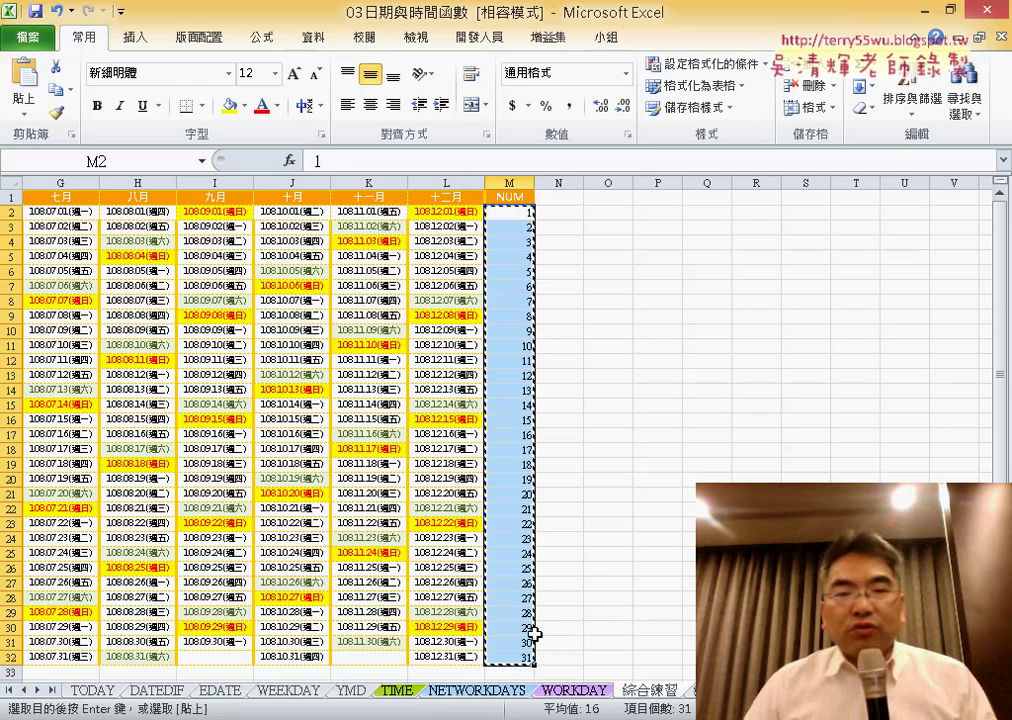
scroll(562, 620, "down", 3)
left_click(522, 540)
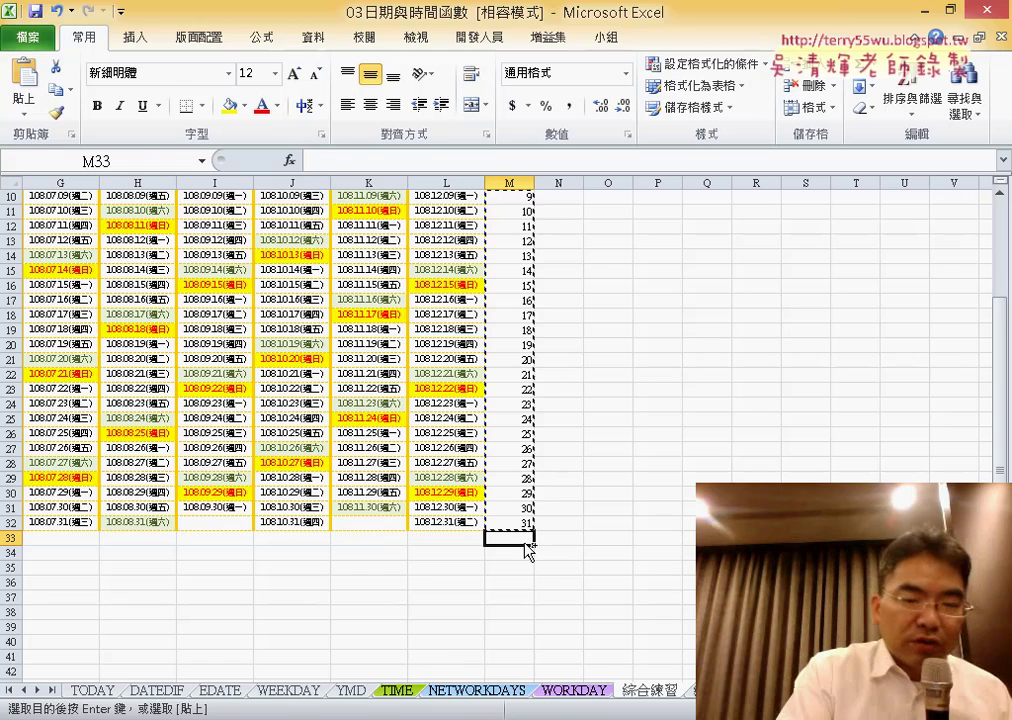
key("ctrl+v")
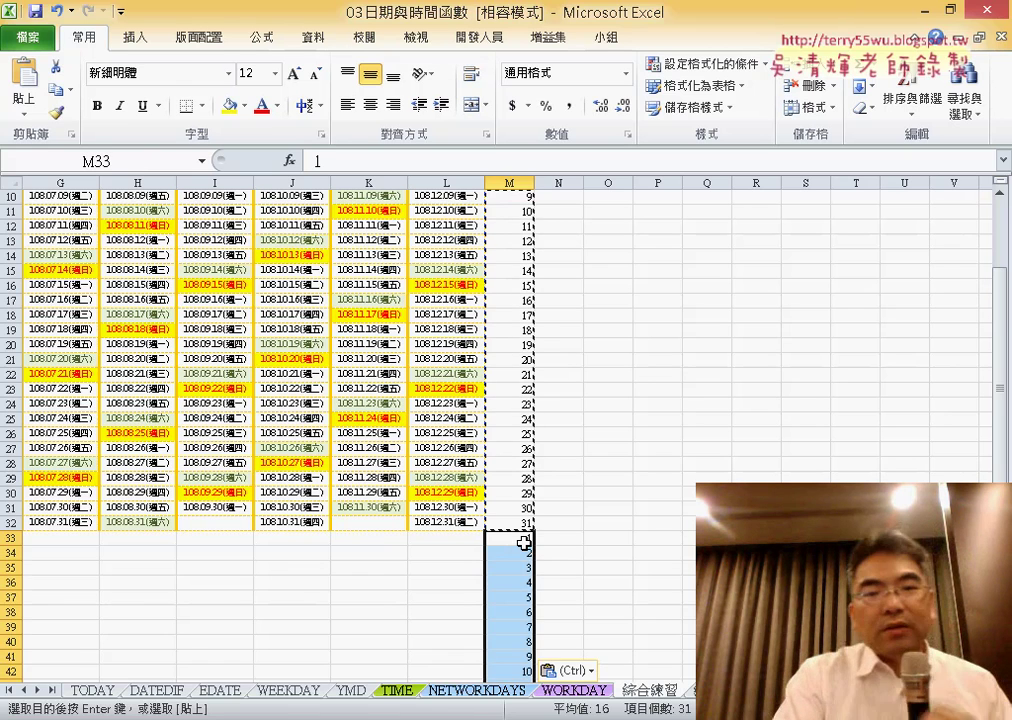
scroll(522, 541, "up", 3)
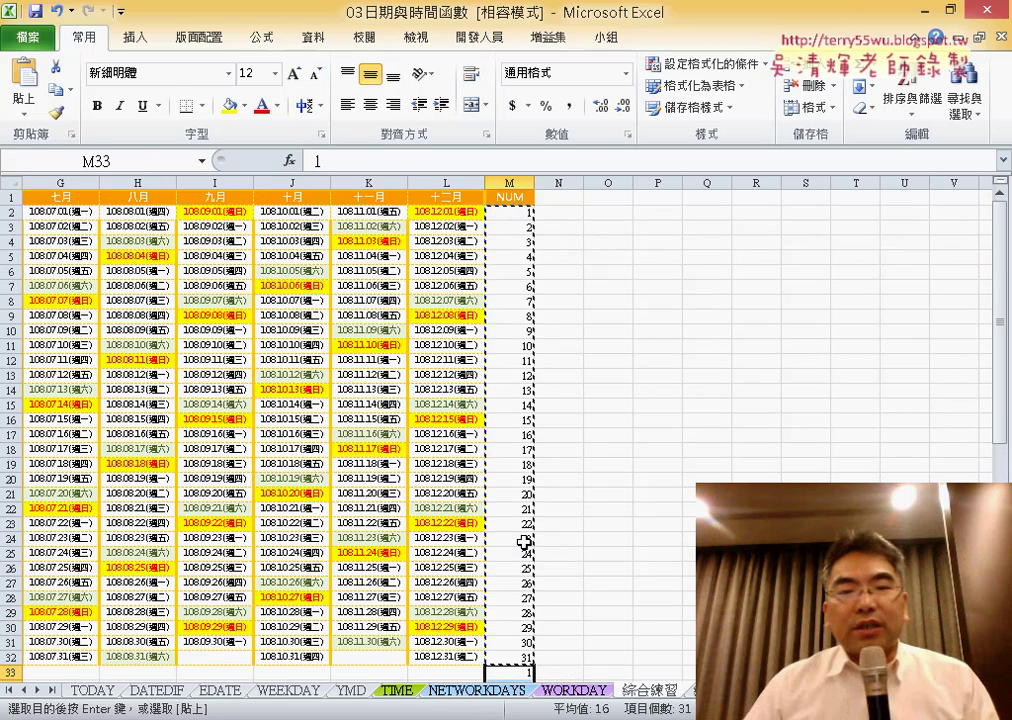
left_click(664, 512)
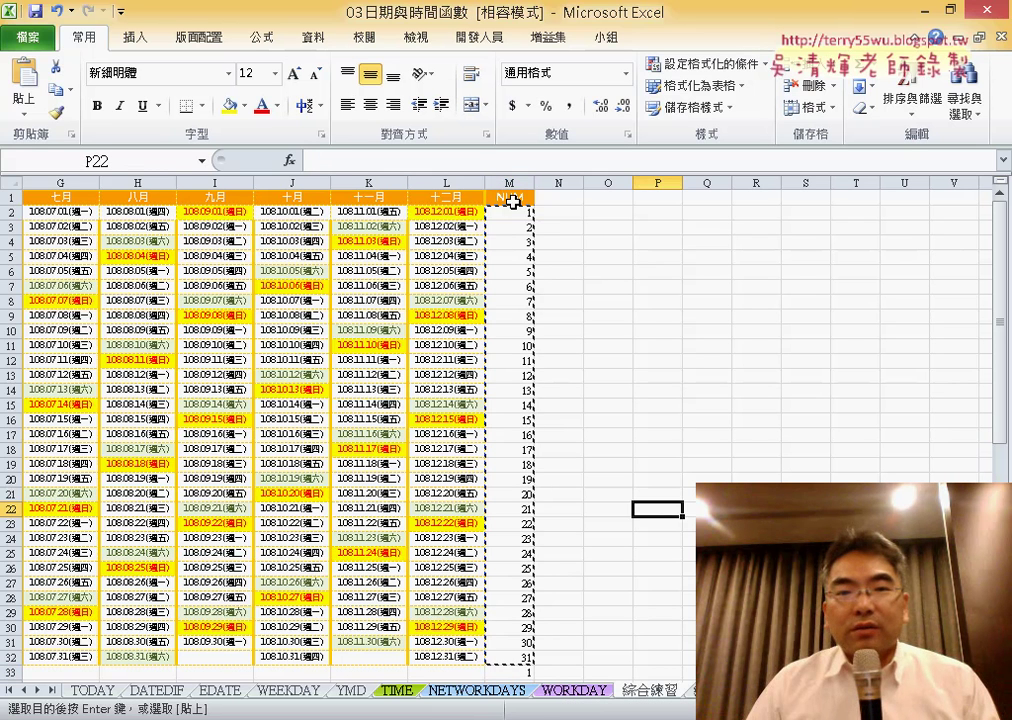
left_click(513, 198)
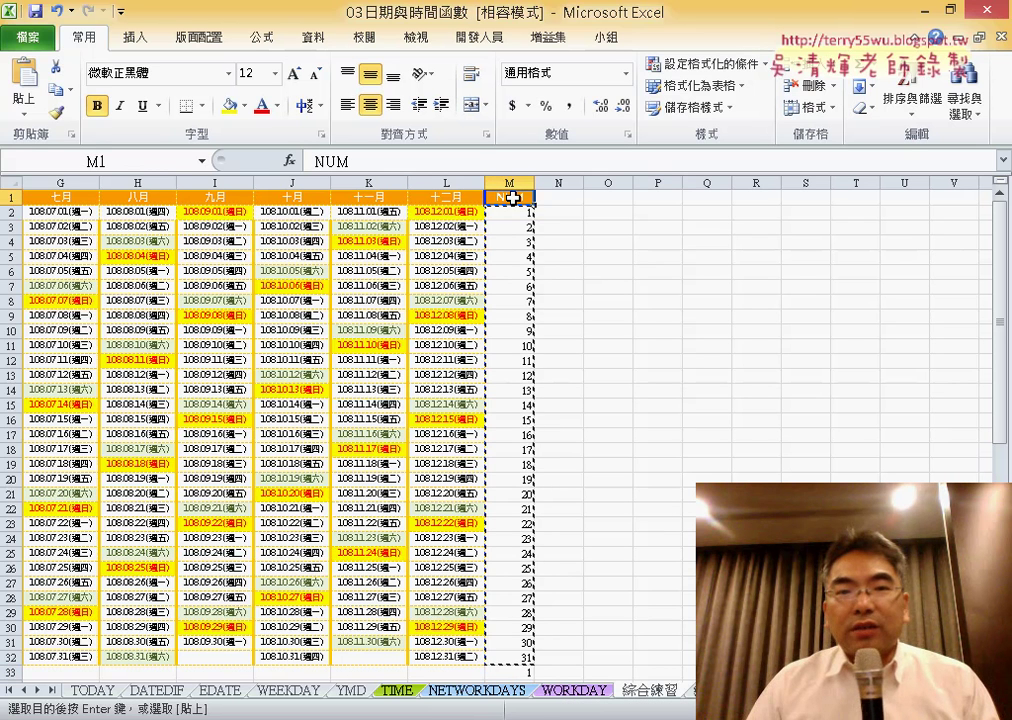
Sort the grid by the NUM column, smallest to largest.
left_click(315, 40)
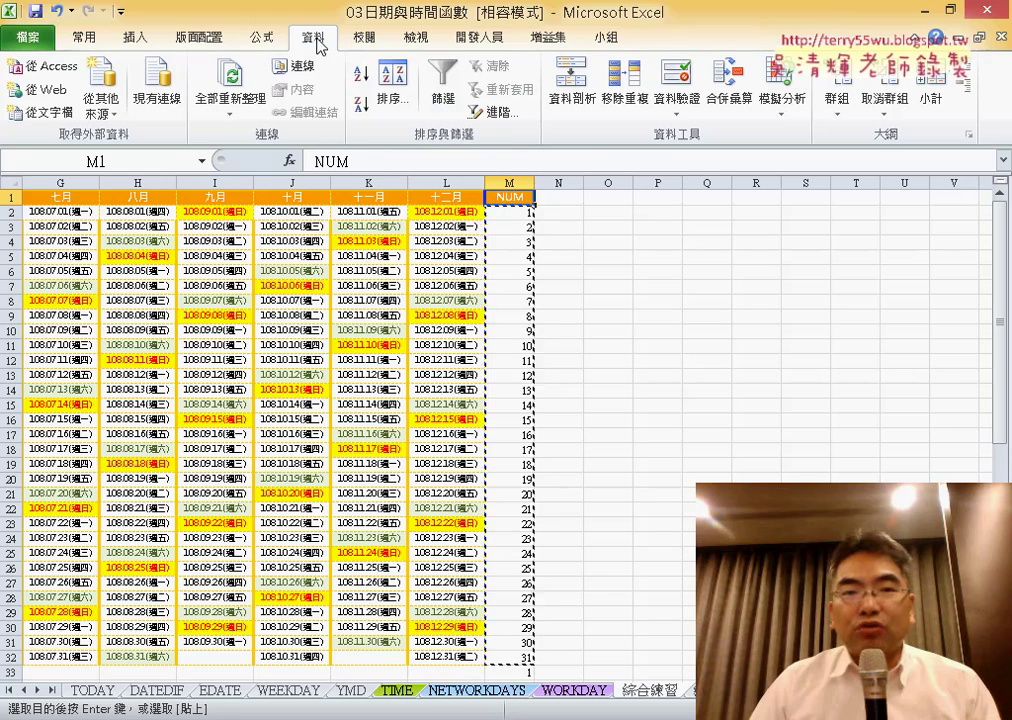
left_click(400, 95)
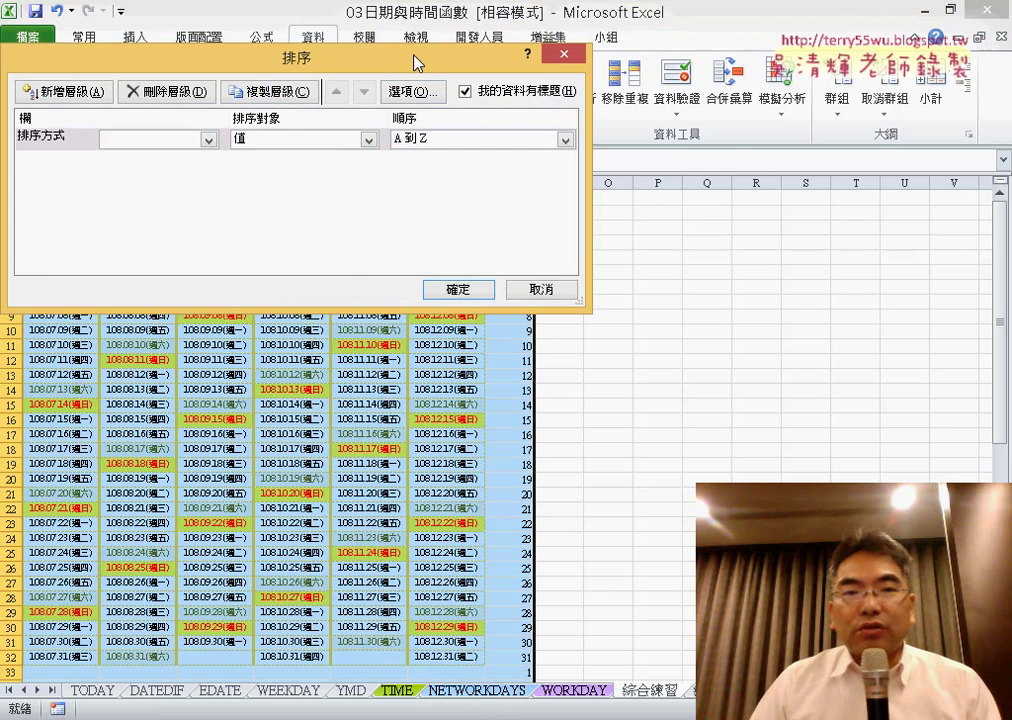
left_click_drag(417, 63, 855, 171)
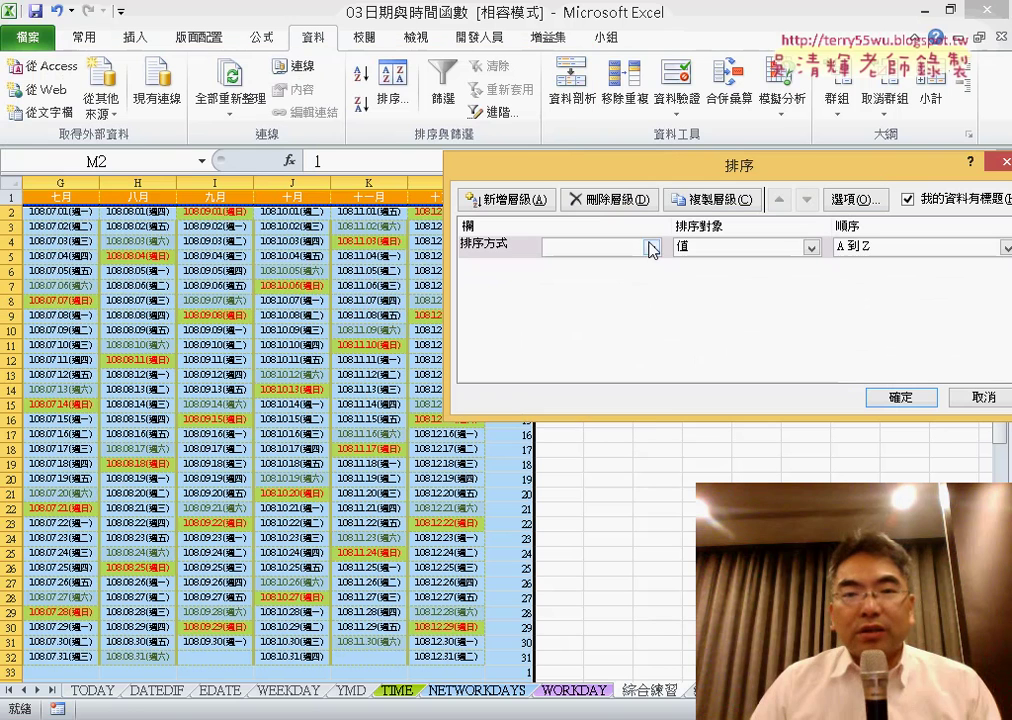
left_click(615, 248)
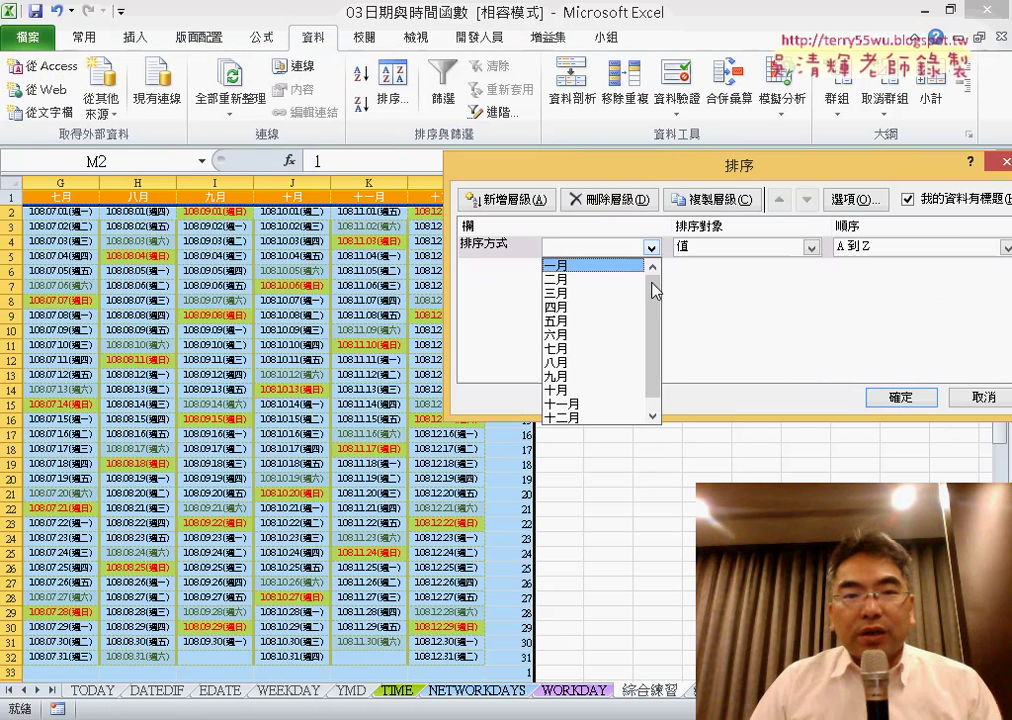
left_click_drag(655, 290, 662, 368)
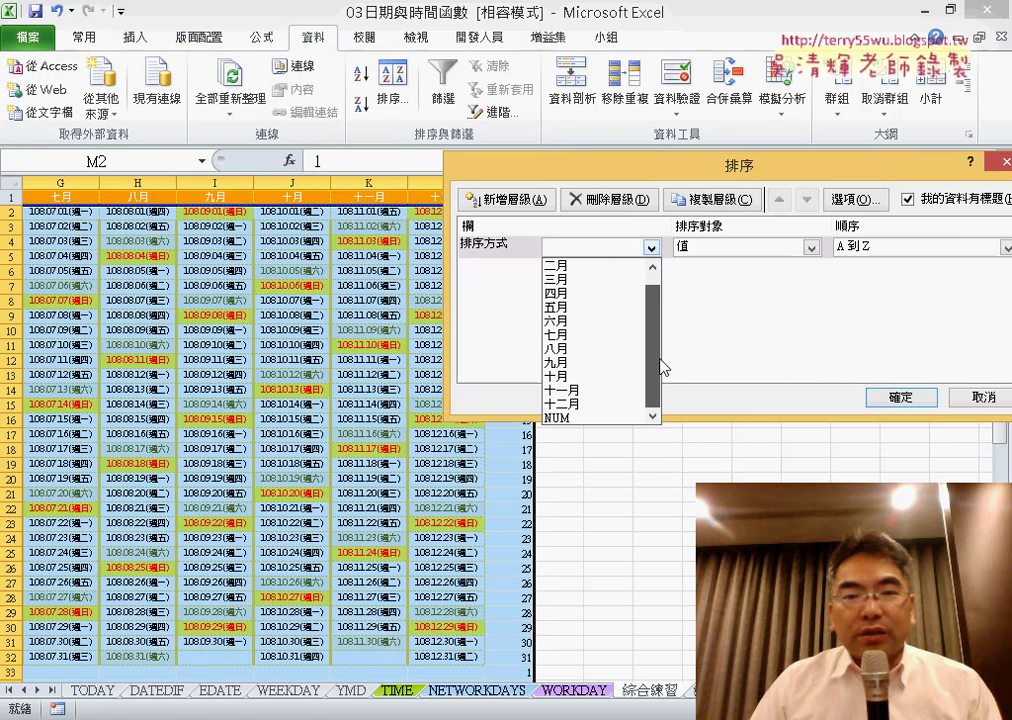
left_click(574, 418)
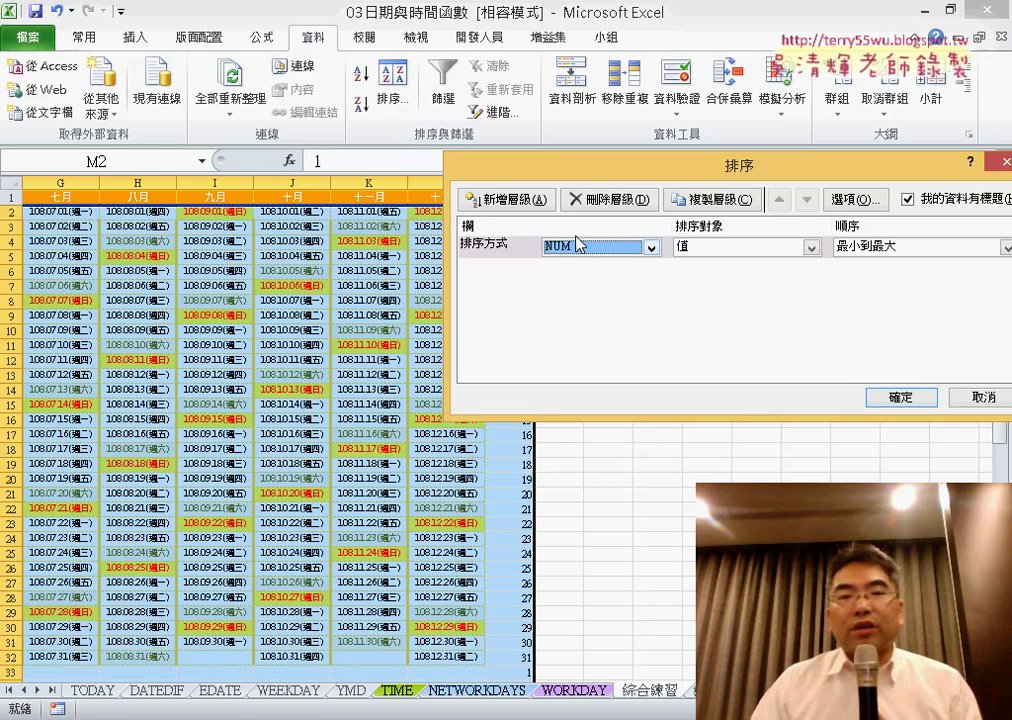
left_click_drag(580, 170, 291, 159)
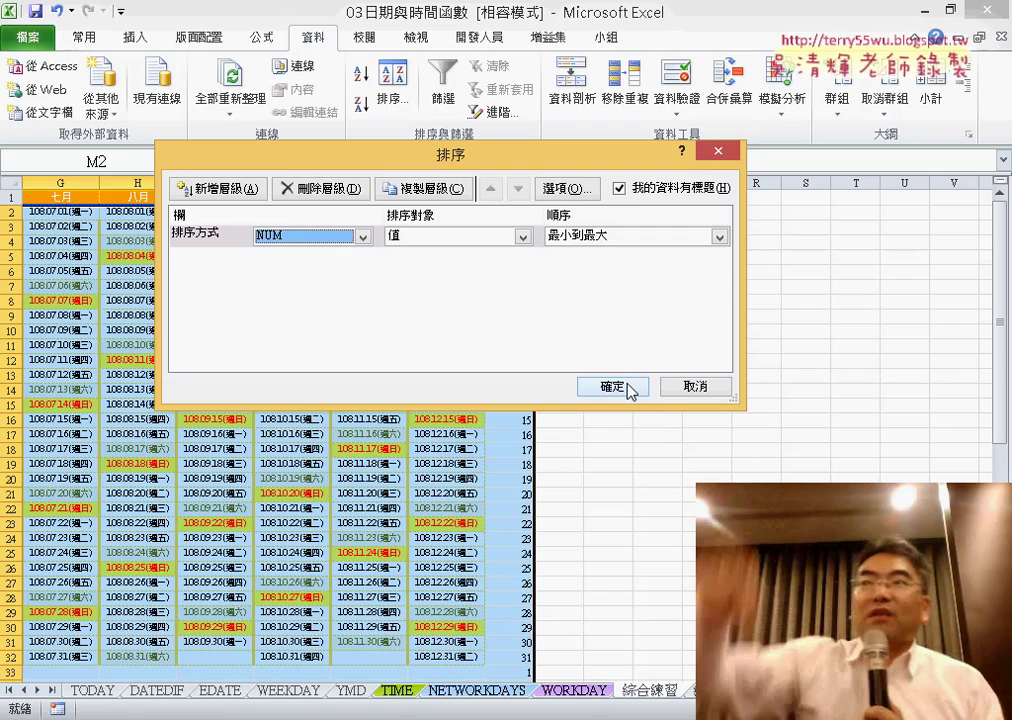
left_click(630, 389)
left_click(630, 389)
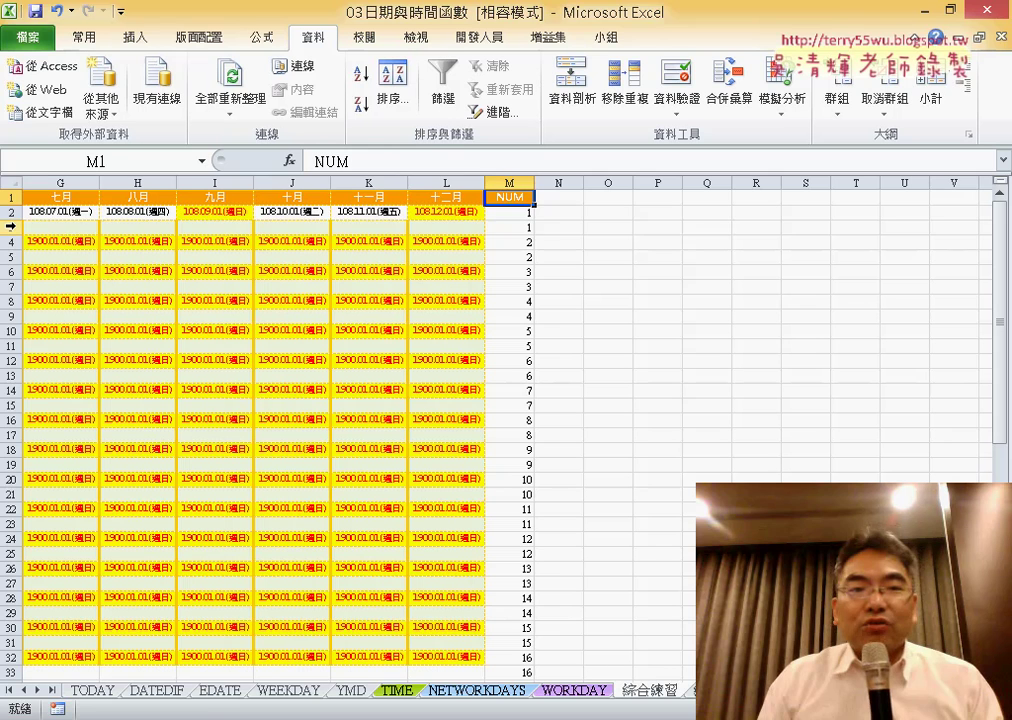
Undo the NUM sort to restore the consecutive daily date rows.
left_click(9, 226)
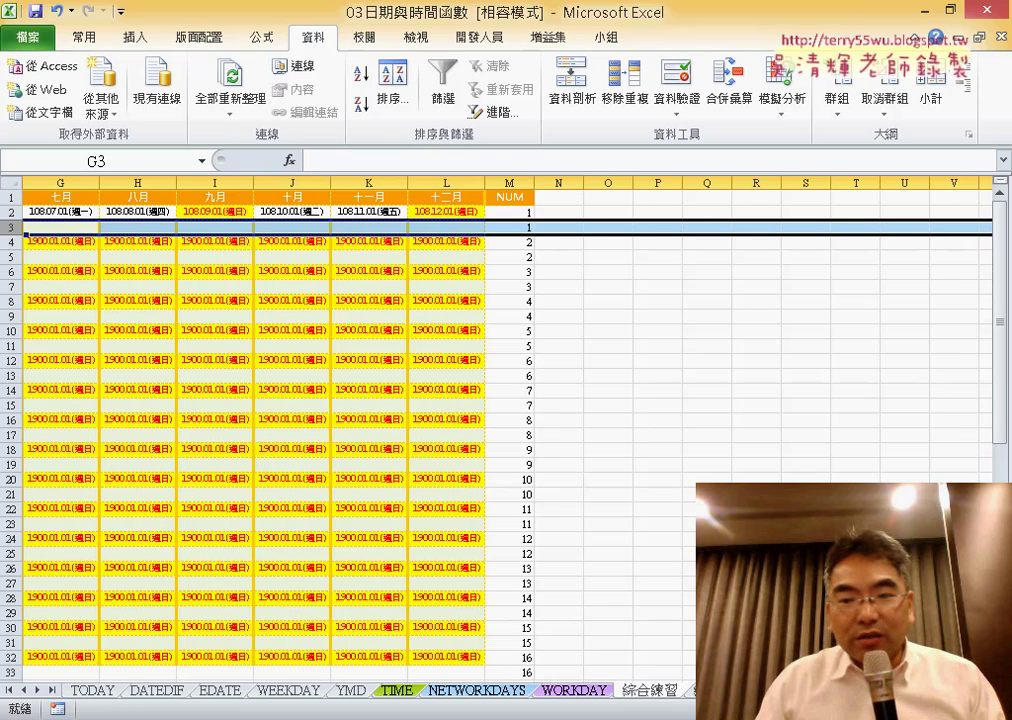
scroll(500, 430, "left", 3)
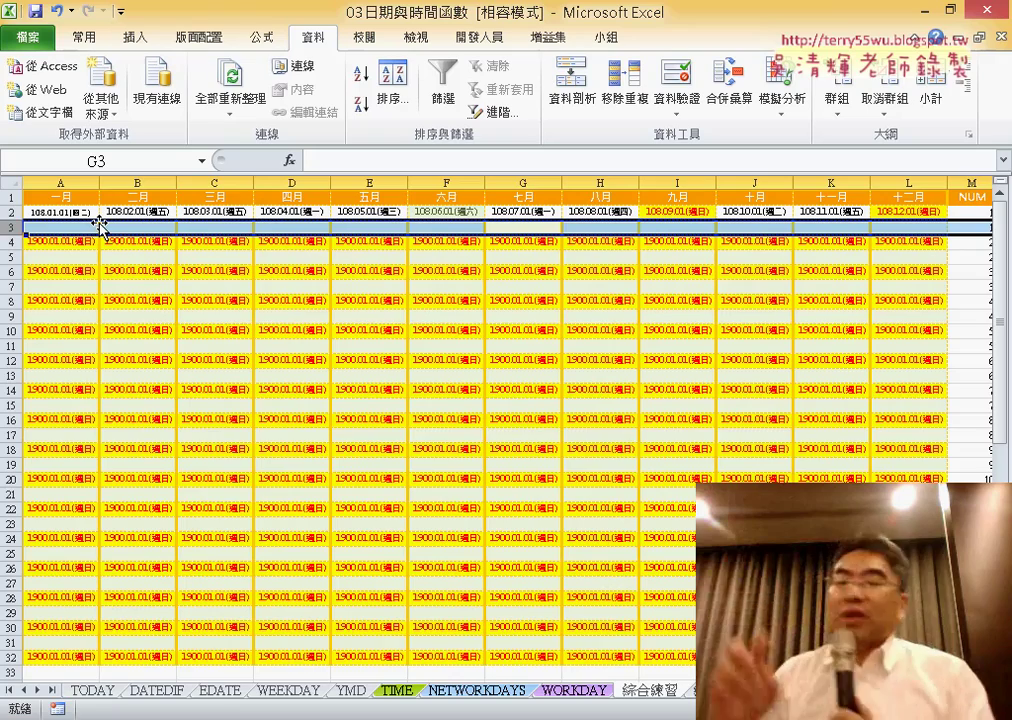
key("ctrl+z")
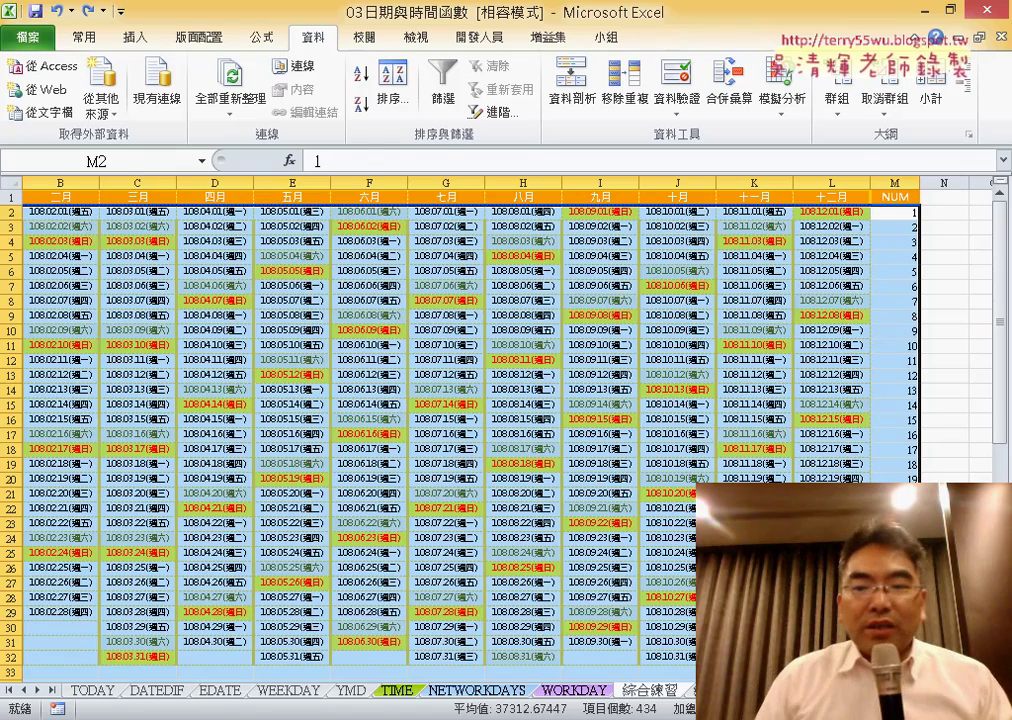
Select the January–December date block A2:L32 and copy it.
scroll(500, 420, "left", 1)
left_click_drag(57, 212, 908, 656)
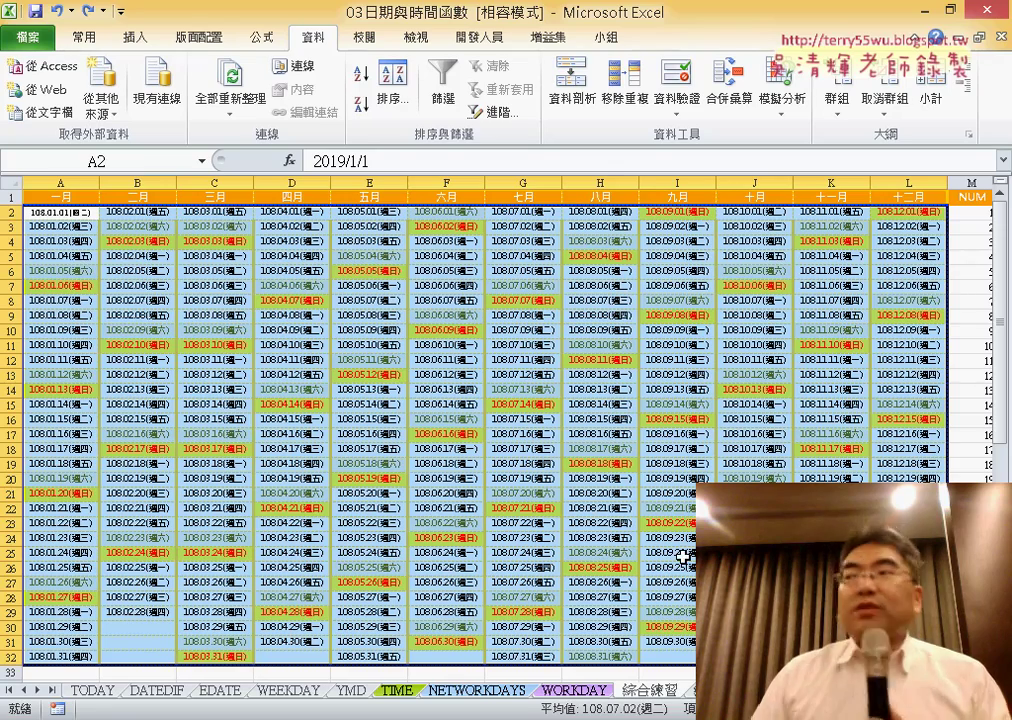
left_click(60, 230)
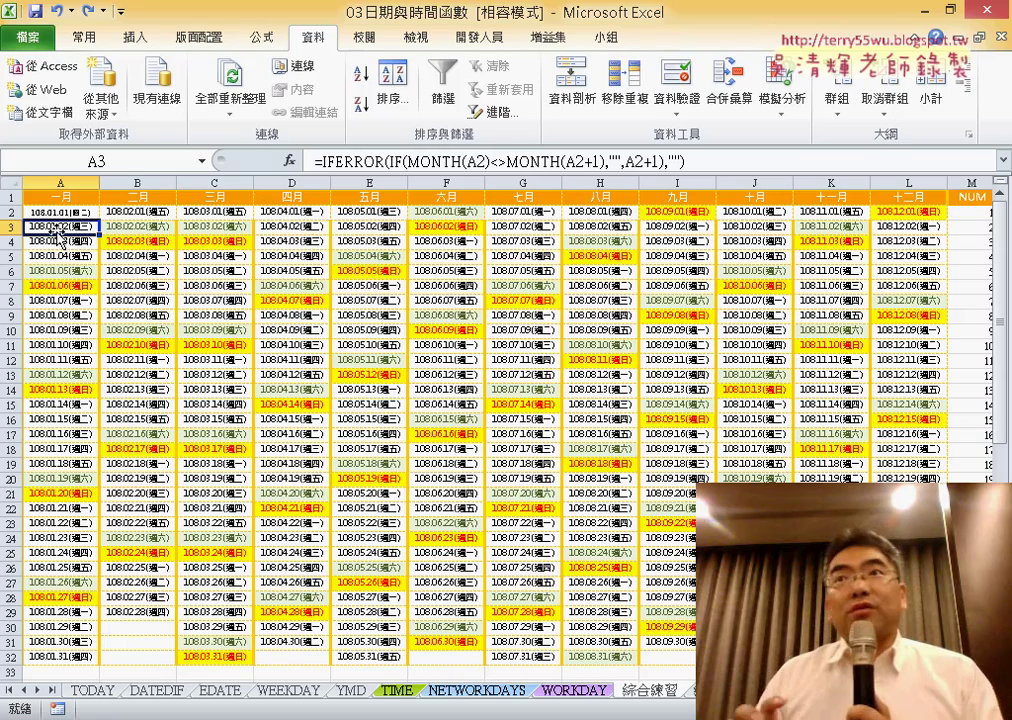
left_click_drag(55, 213, 908, 656)
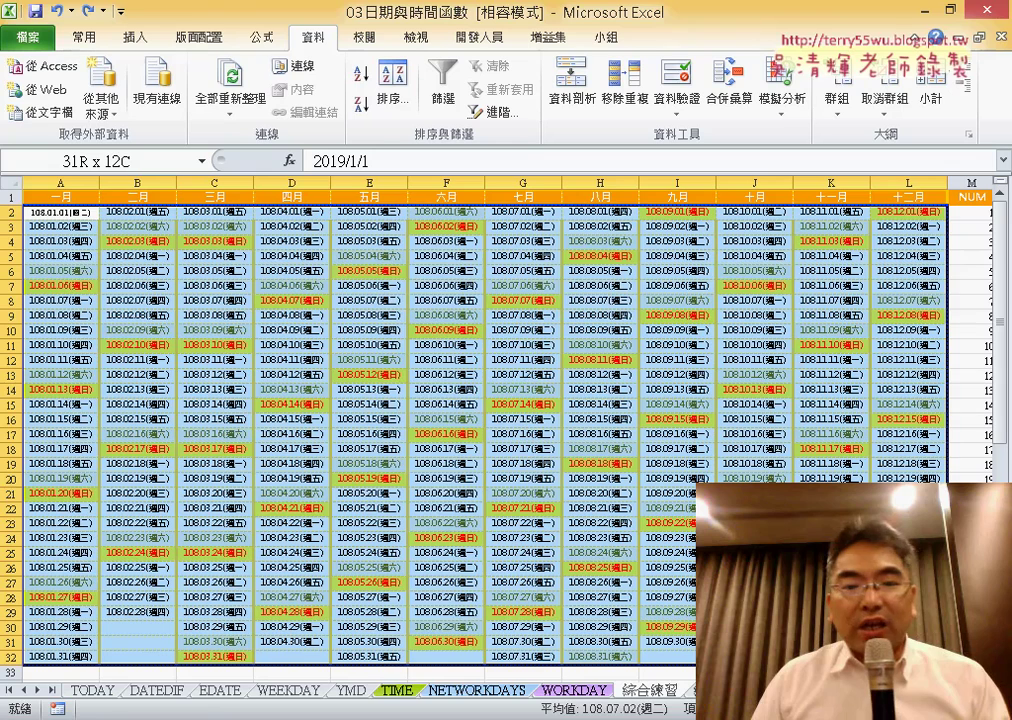
right_click(362, 316)
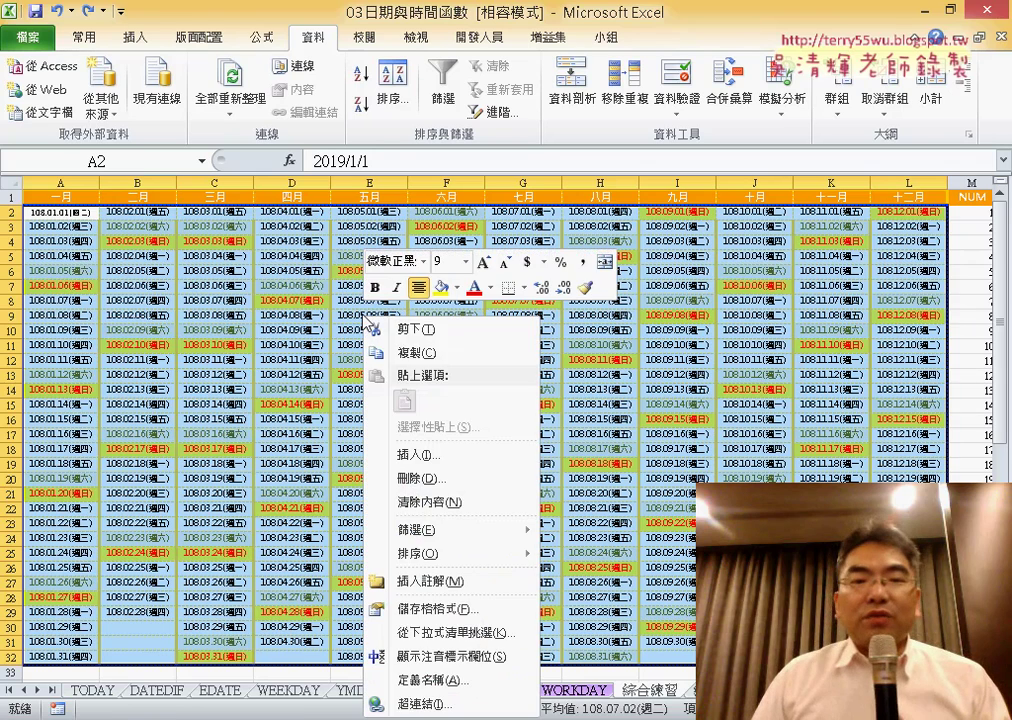
left_click(400, 354)
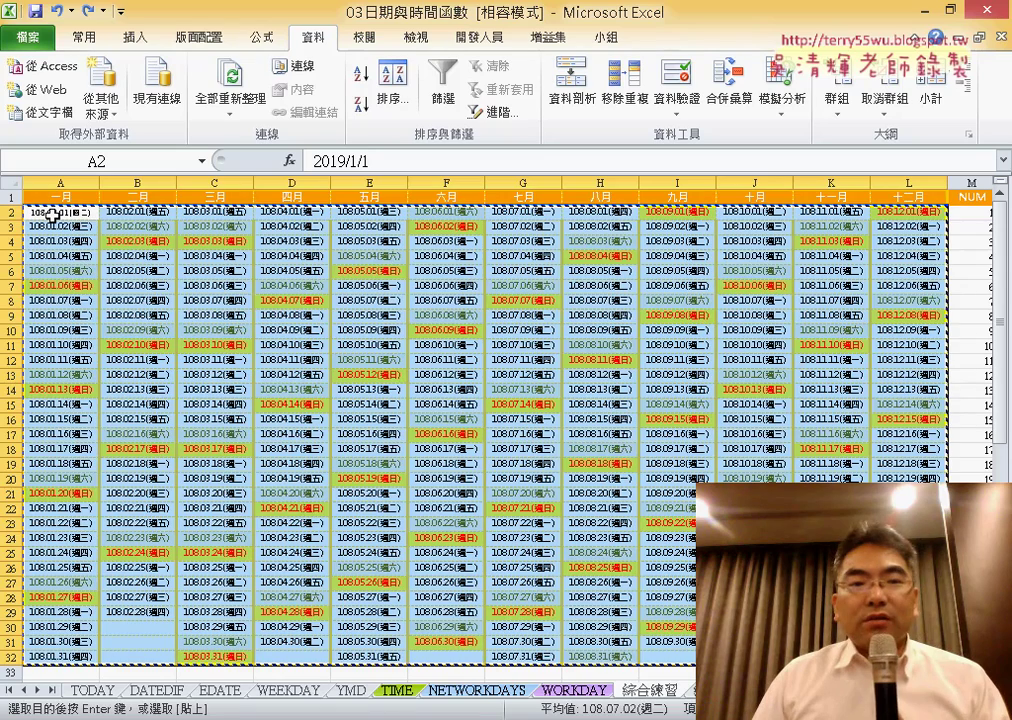
key("ctrl+v")
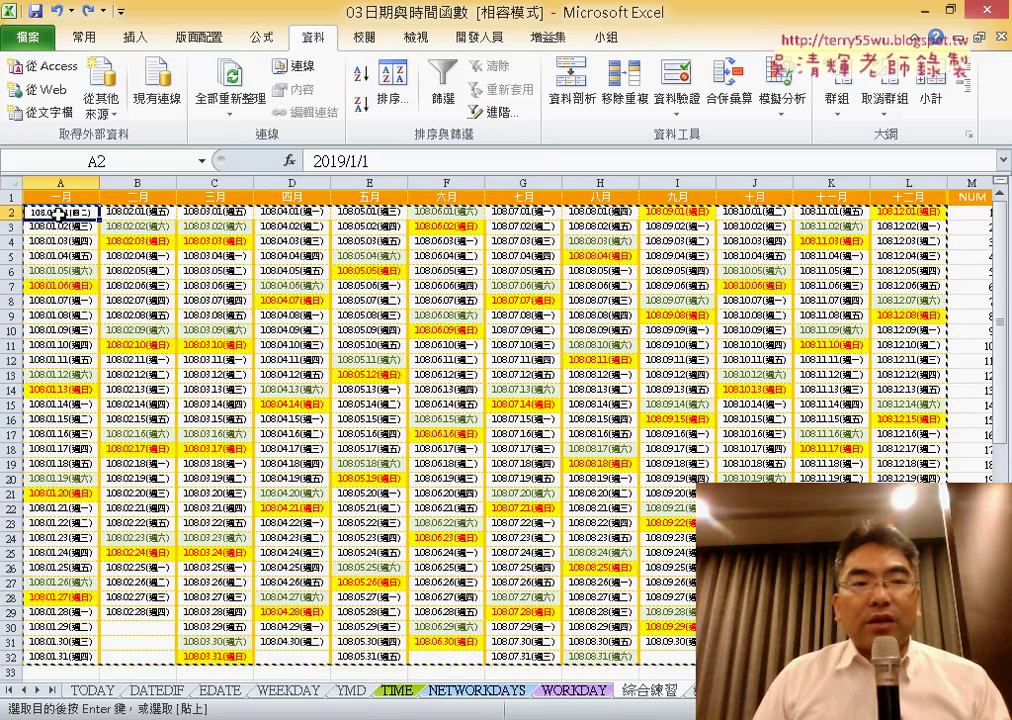
Paste the copied A2:L32 block back over itself as values using Paste Special.
right_click(55, 214)
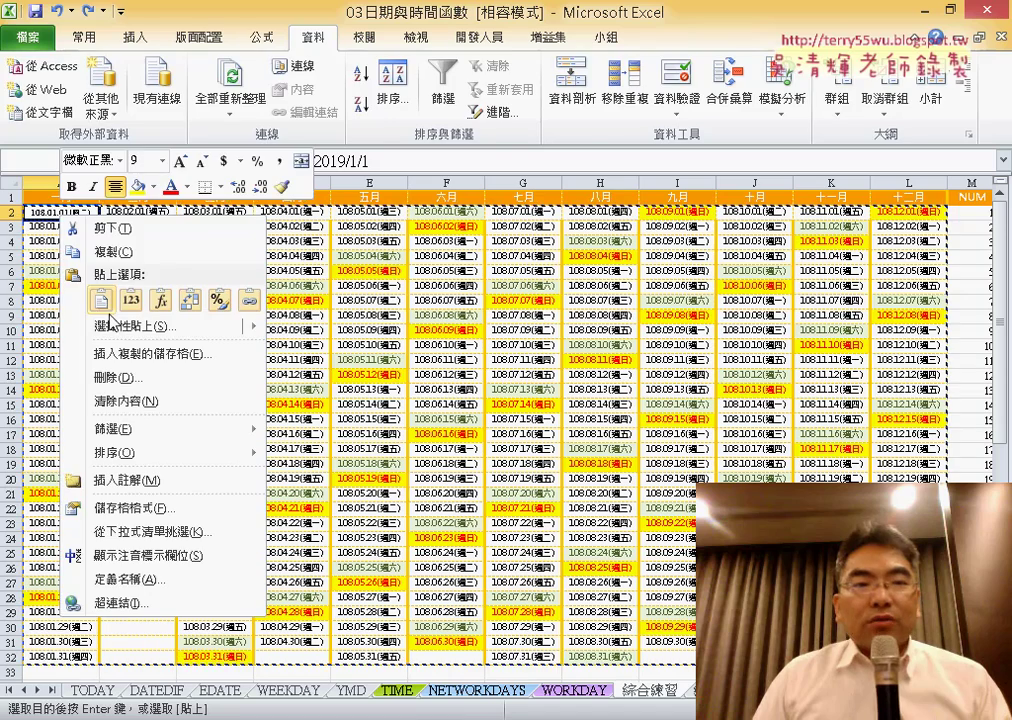
left_click(70, 37)
left_click(70, 37)
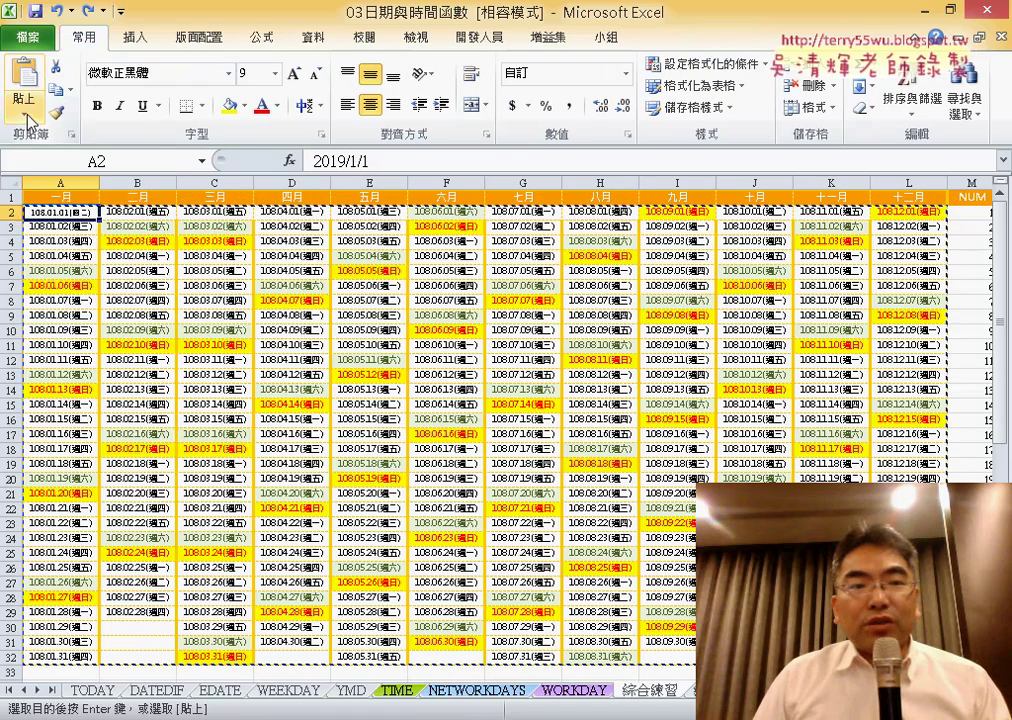
left_click(27, 99)
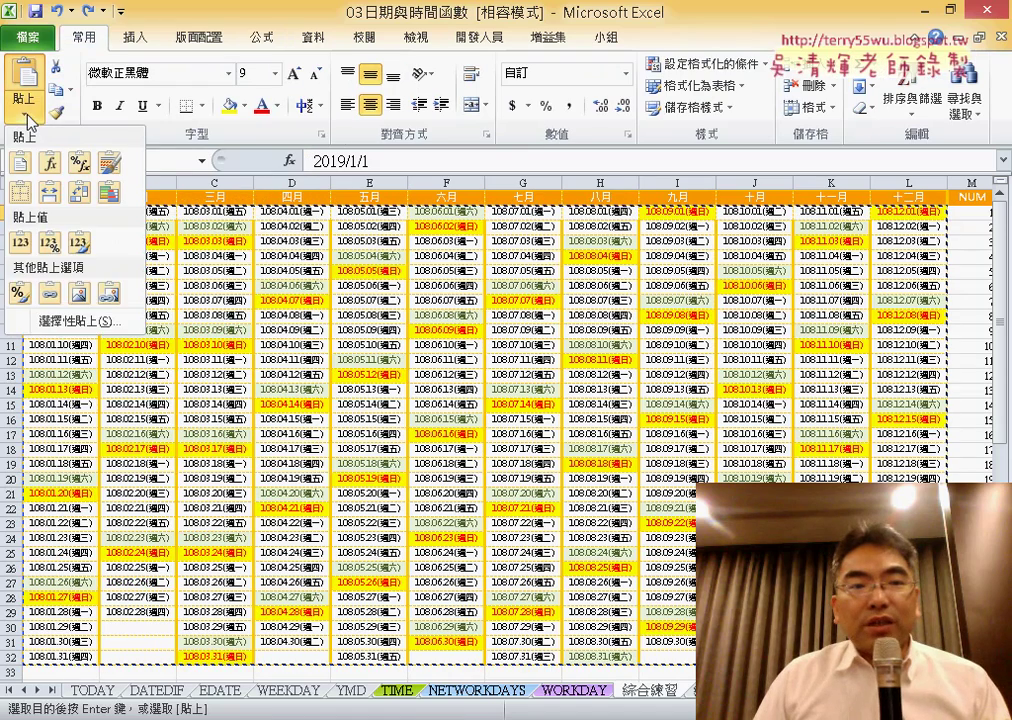
left_click(75, 321)
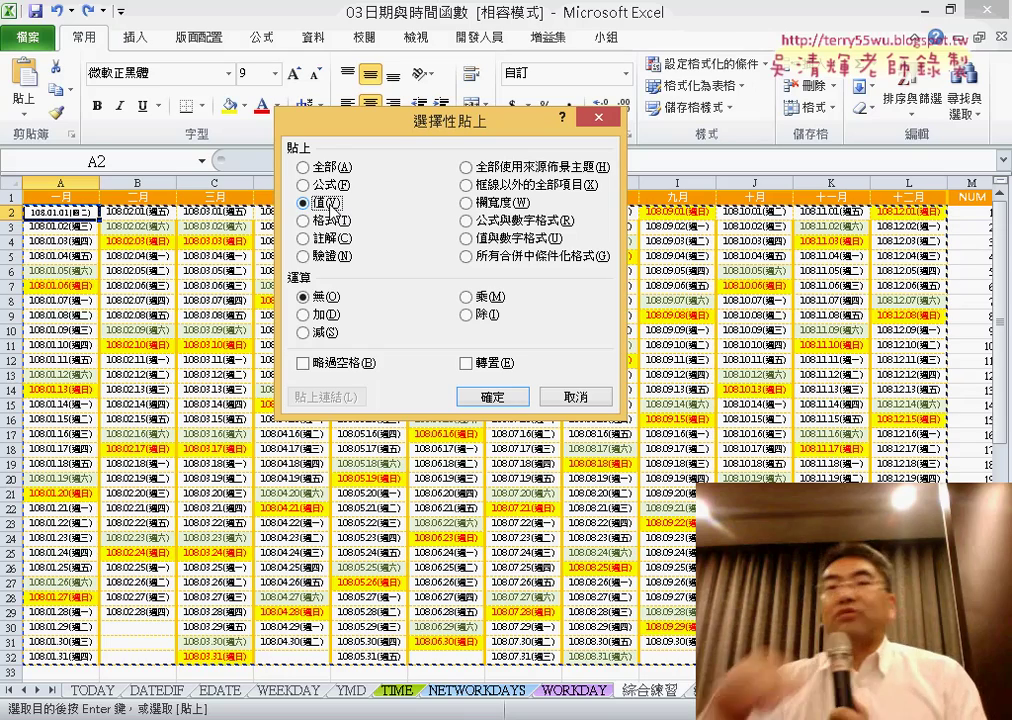
left_click(492, 399)
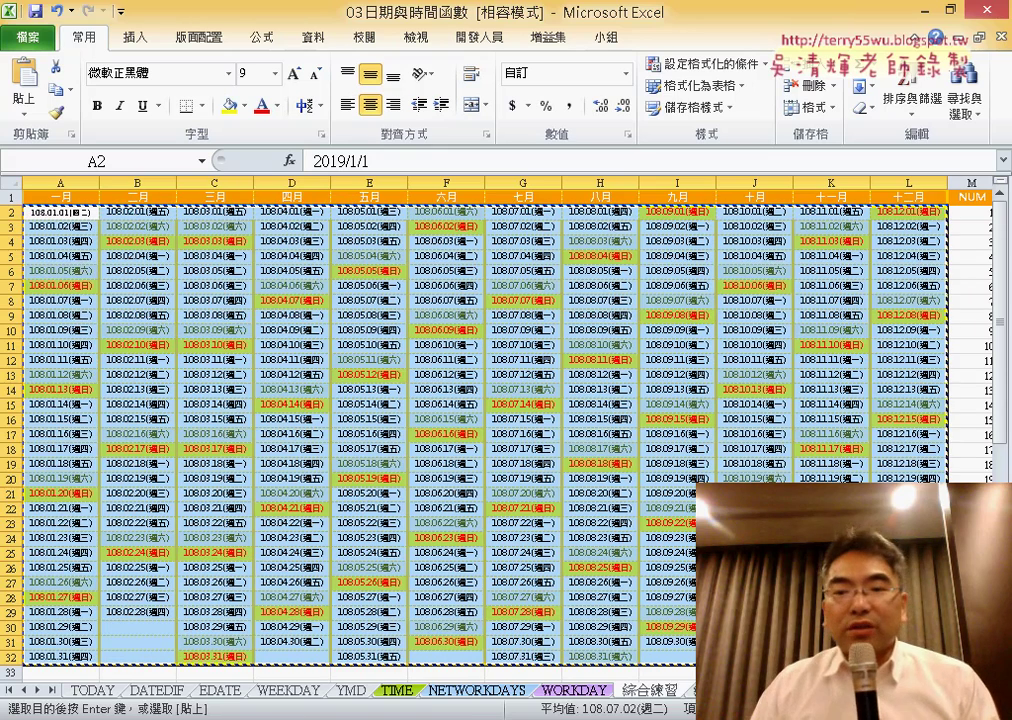
Re-sort the value-only date grid by NUM, smallest to largest.
scroll(500, 420, "right", 1)
left_click(900, 198)
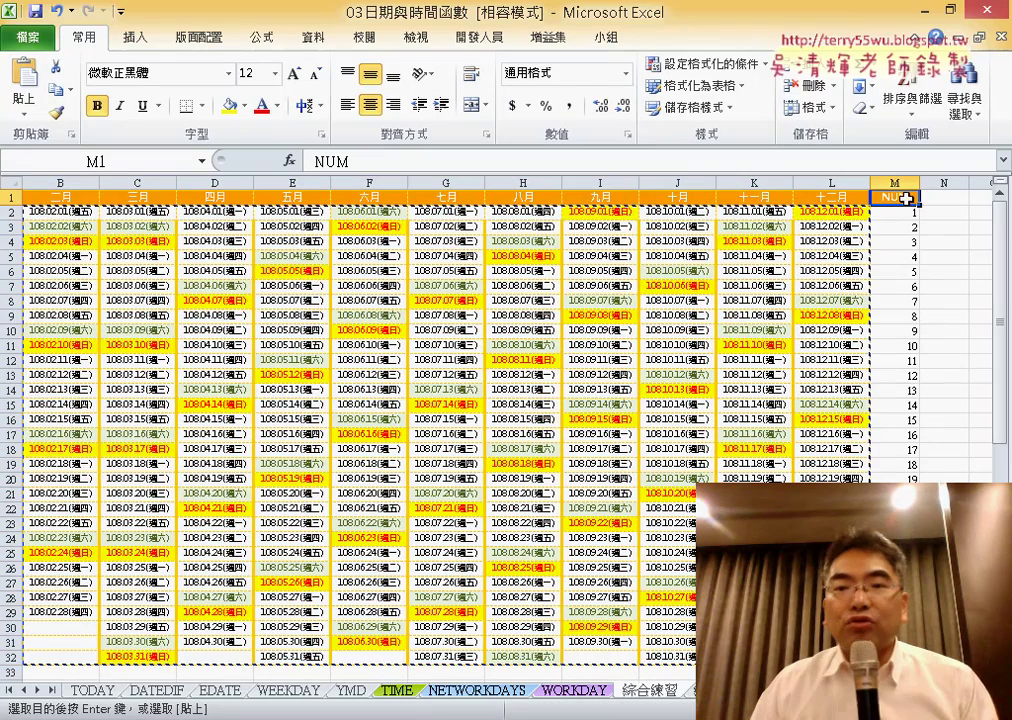
left_click(311, 37)
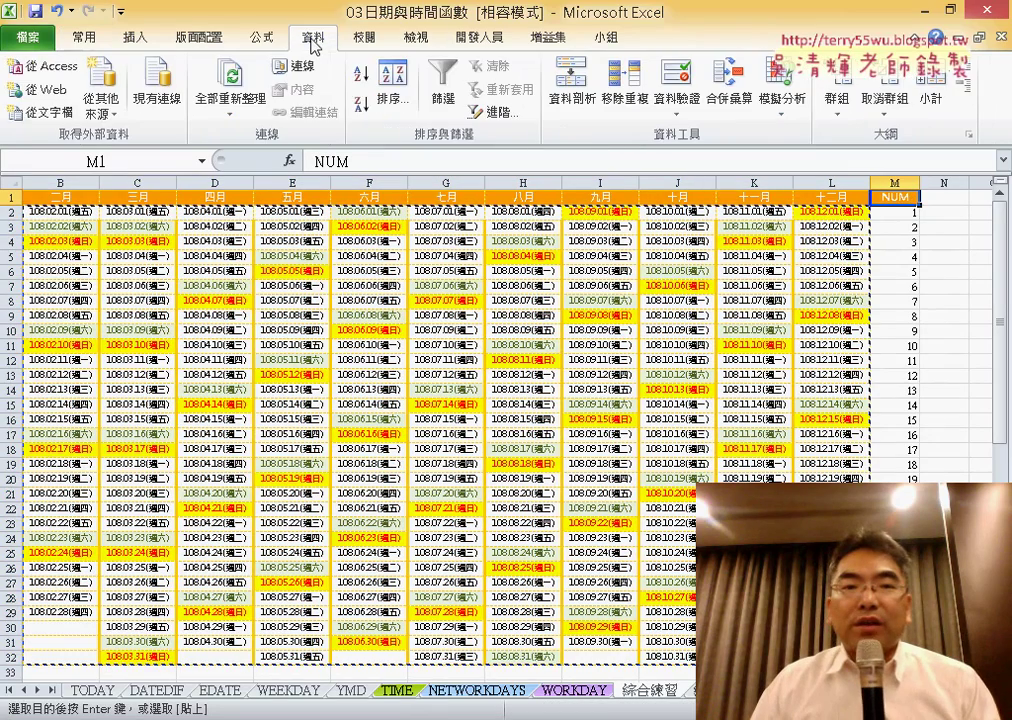
left_click(412, 94)
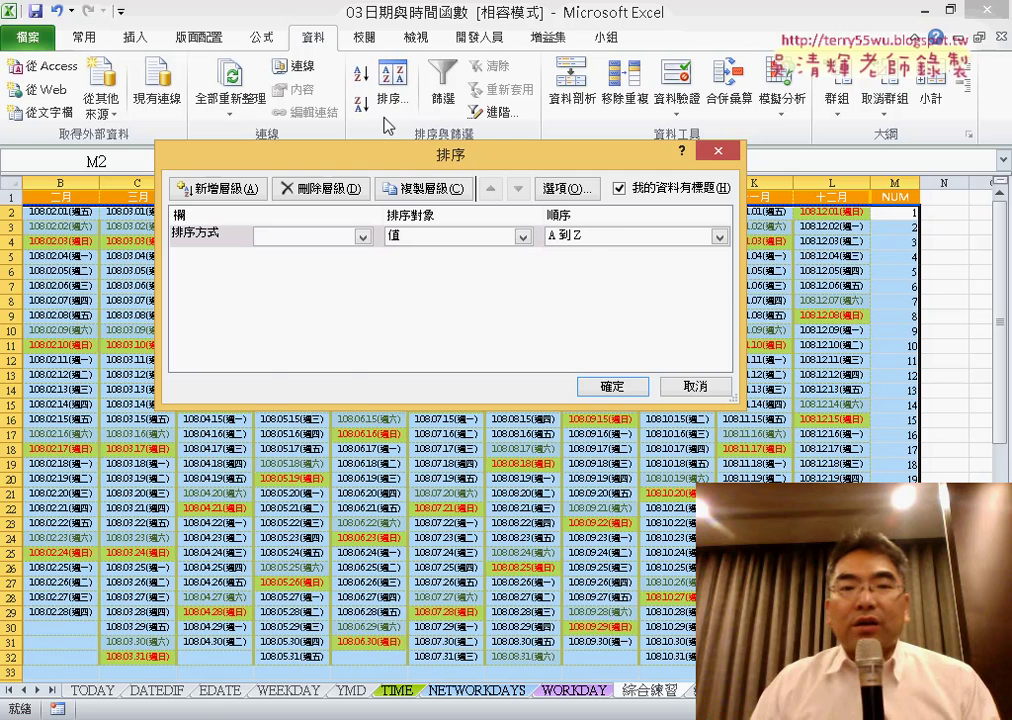
left_click(329, 238)
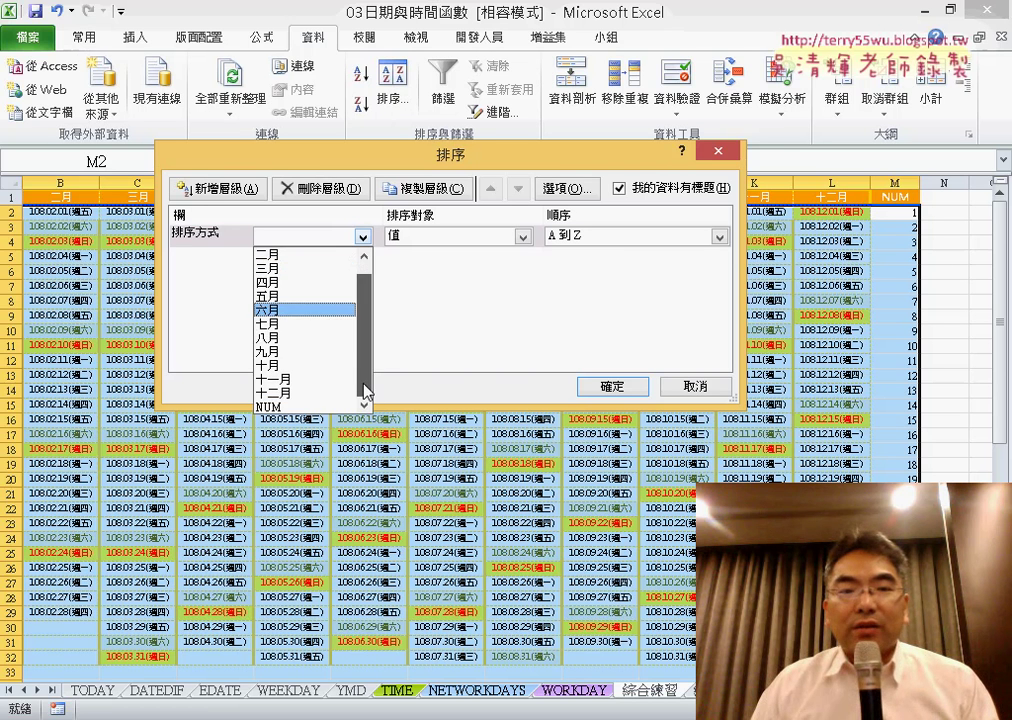
left_click(327, 410)
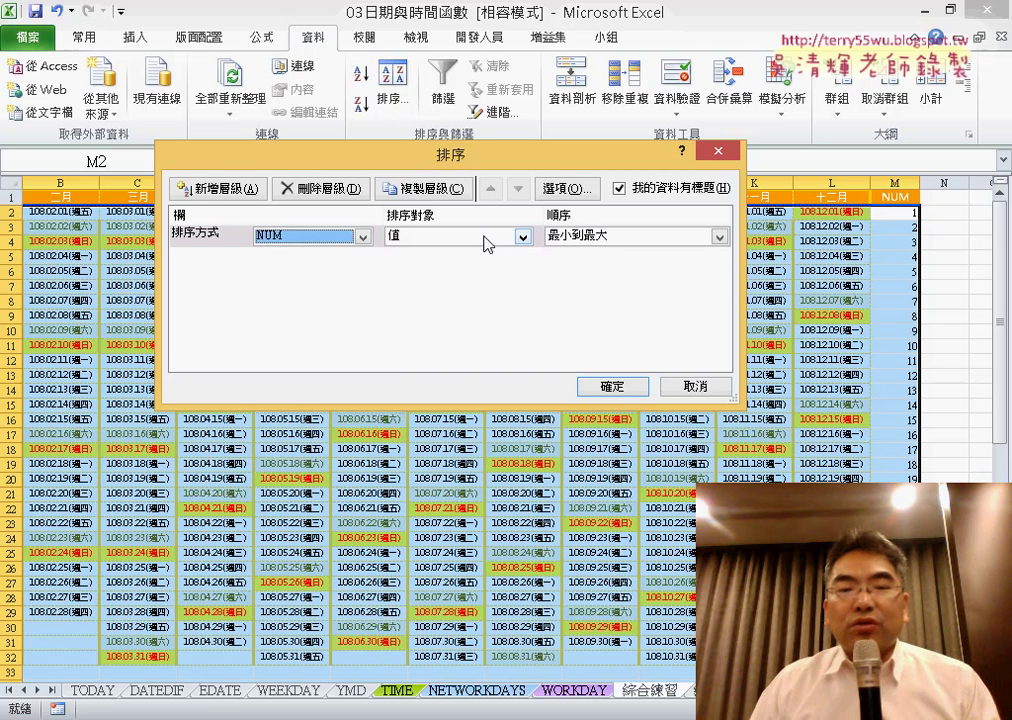
left_click(626, 389)
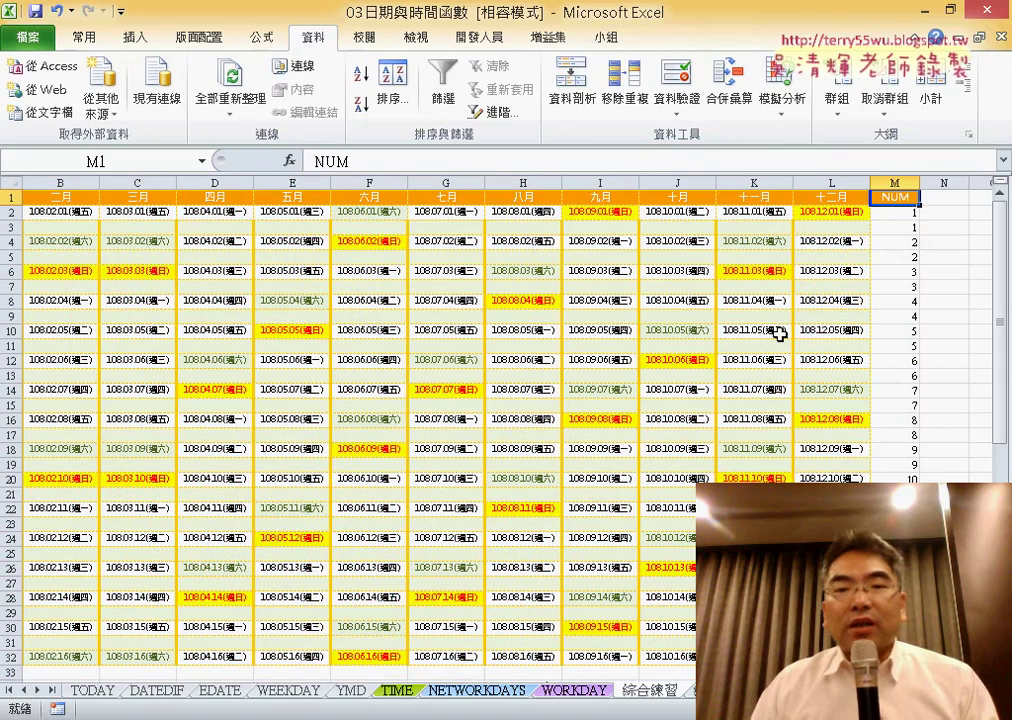
scroll(500, 420, "left", 1)
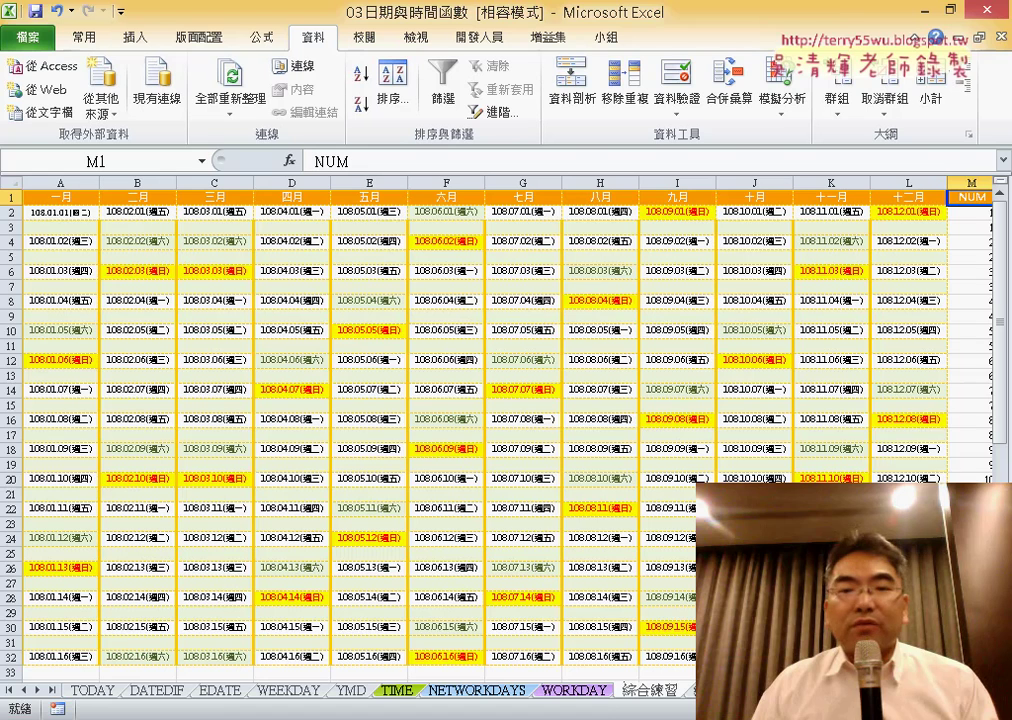
scroll(500, 420, "right", 1)
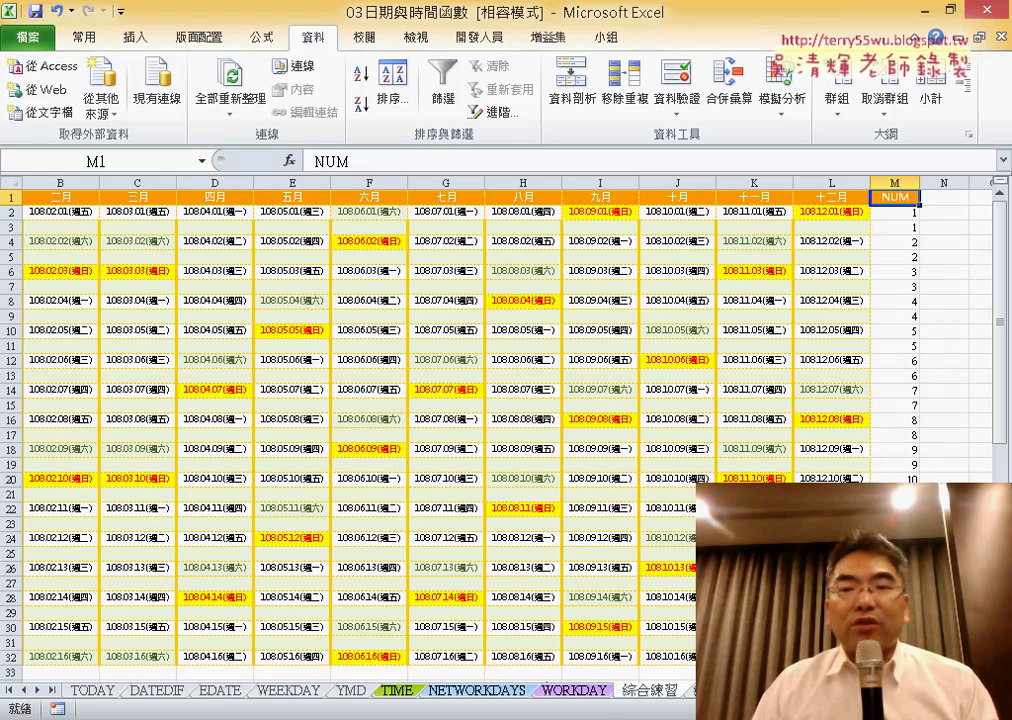
left_click(896, 180)
Delete the NUM helper column M.
right_click(912, 308)
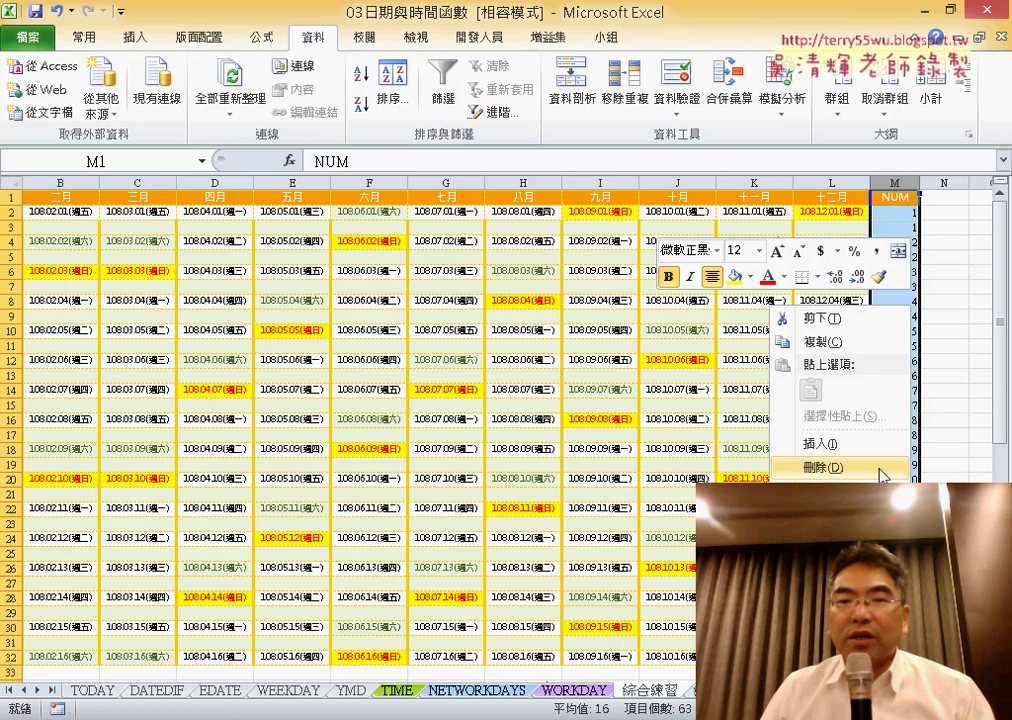
left_click(877, 467)
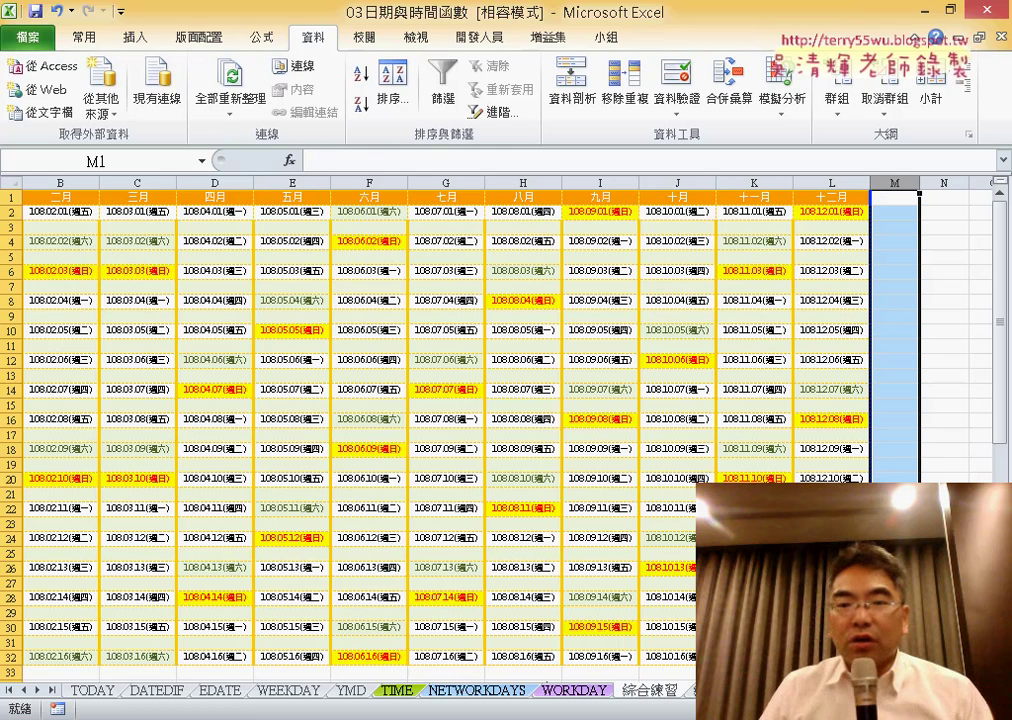
scroll(480, 400, "left", 1)
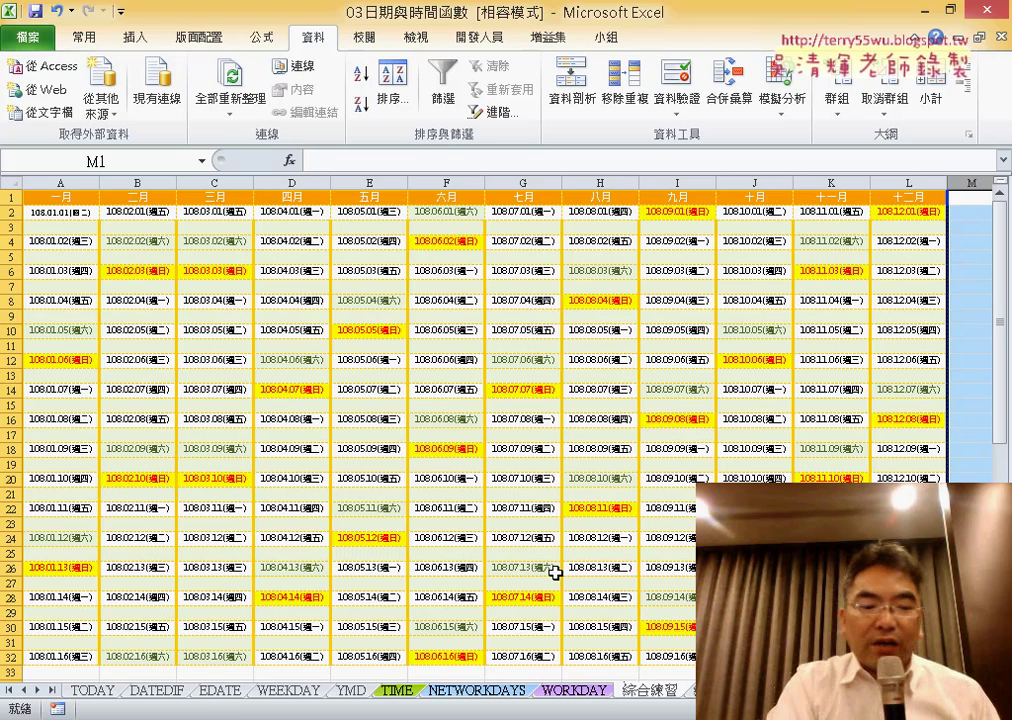
Undo the column deletion, the NUM sort and the values paste.
key("ctrl+v")
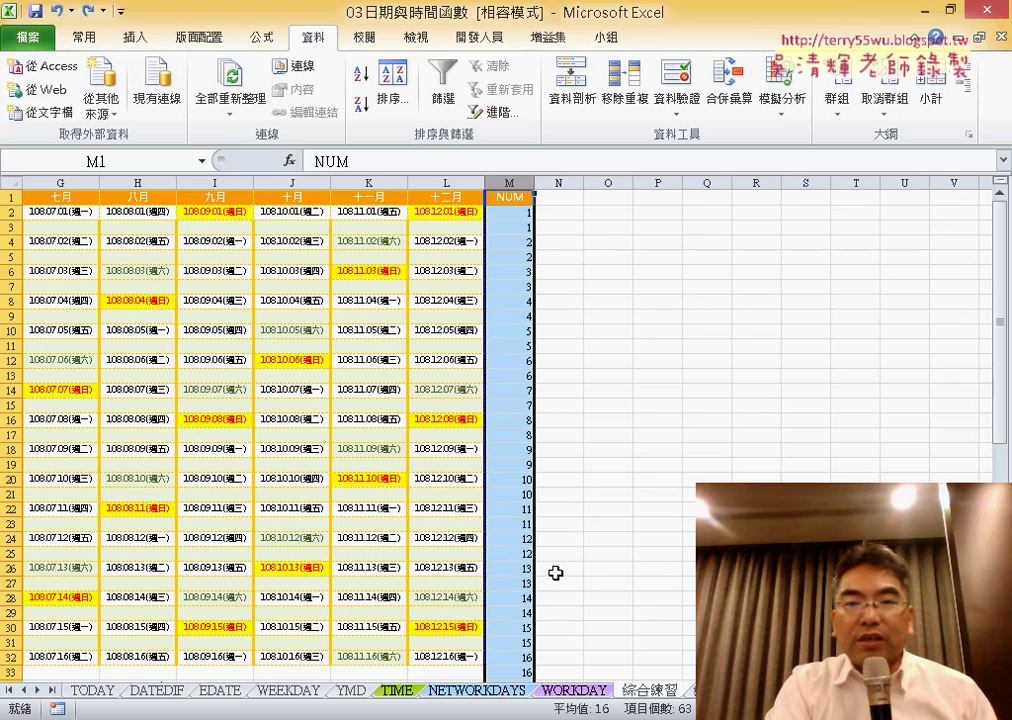
key("alt+a")
key("s")
key("a")
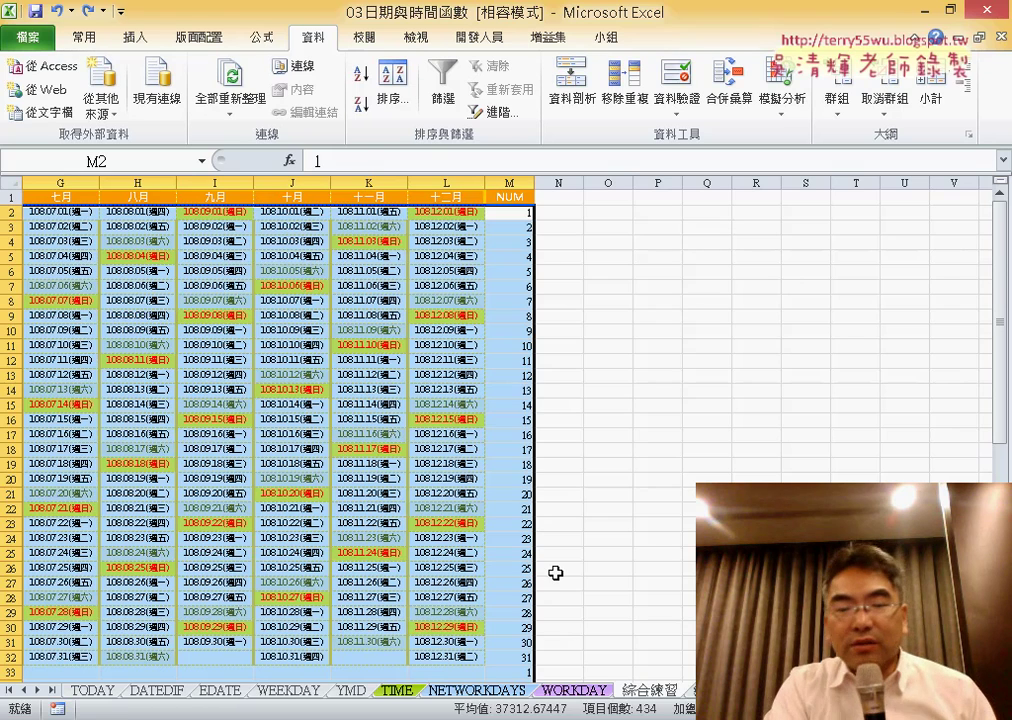
key("ctrl+Home")
key("shift+ctrl+Down")
key("shift+ctrl+Right")
key("ctrl+c")
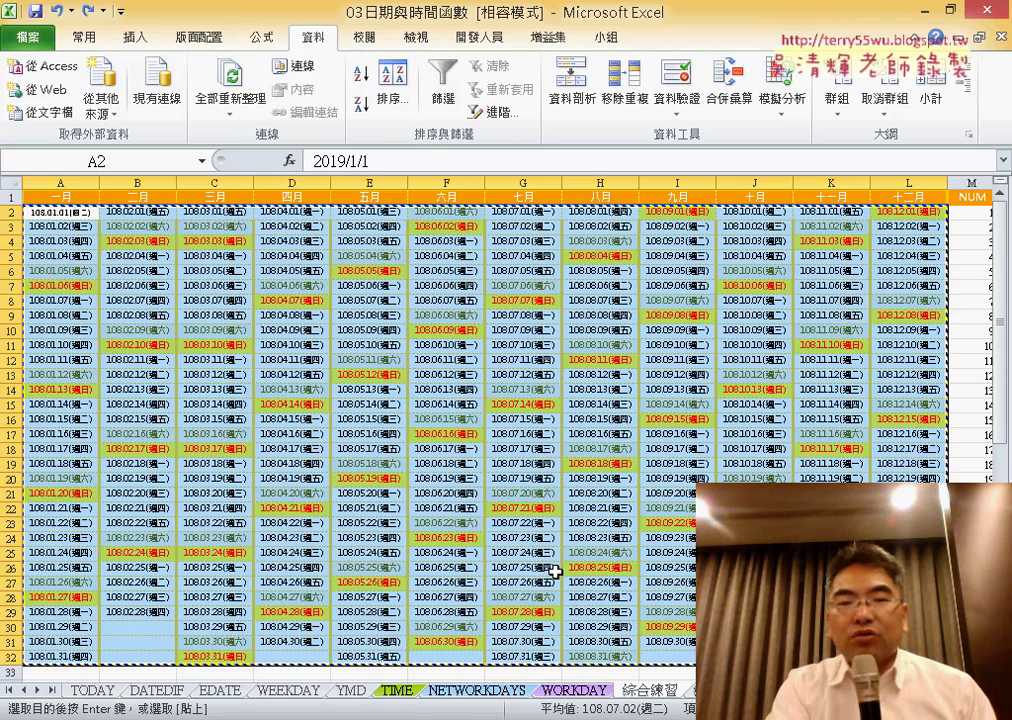
Redo the values paste, NUM sort and column M deletion.
key("Escape")
key("ctrl+Right")
key("ctrl+a")
key("alt+a")
key("s")
key("a")
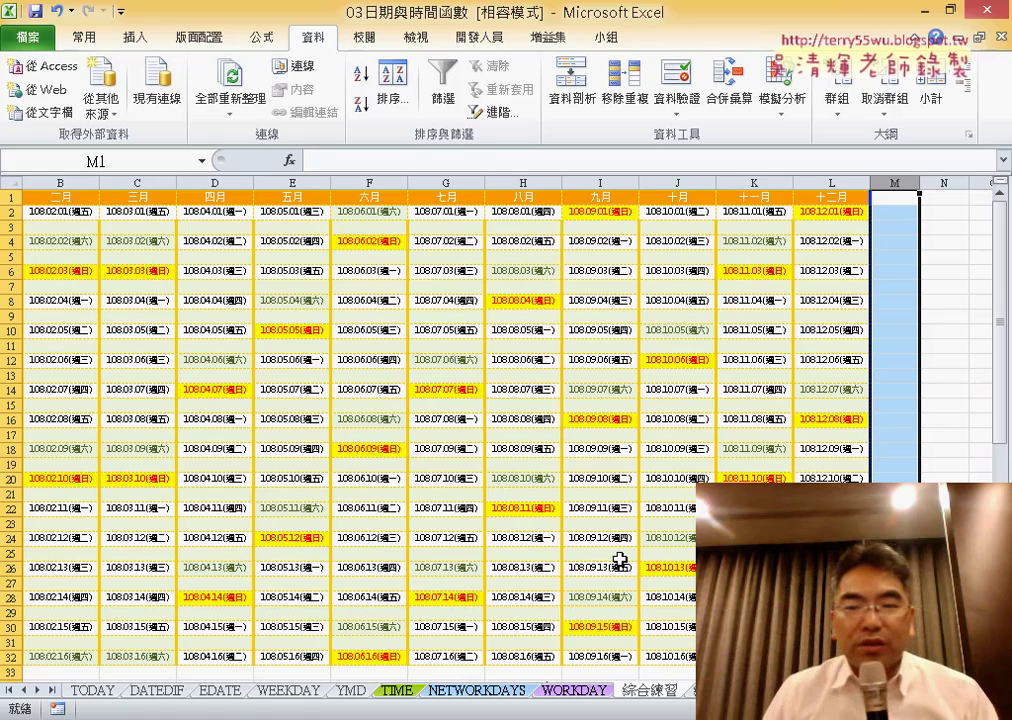
scroll(500, 420, "left", 1)
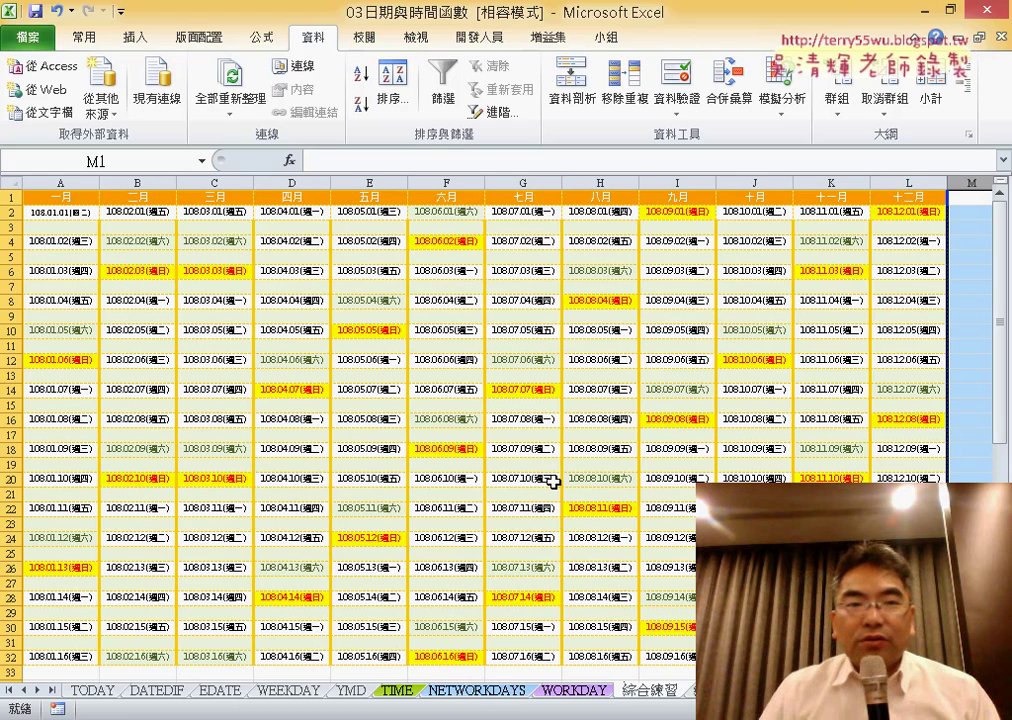
left_click(458, 214)
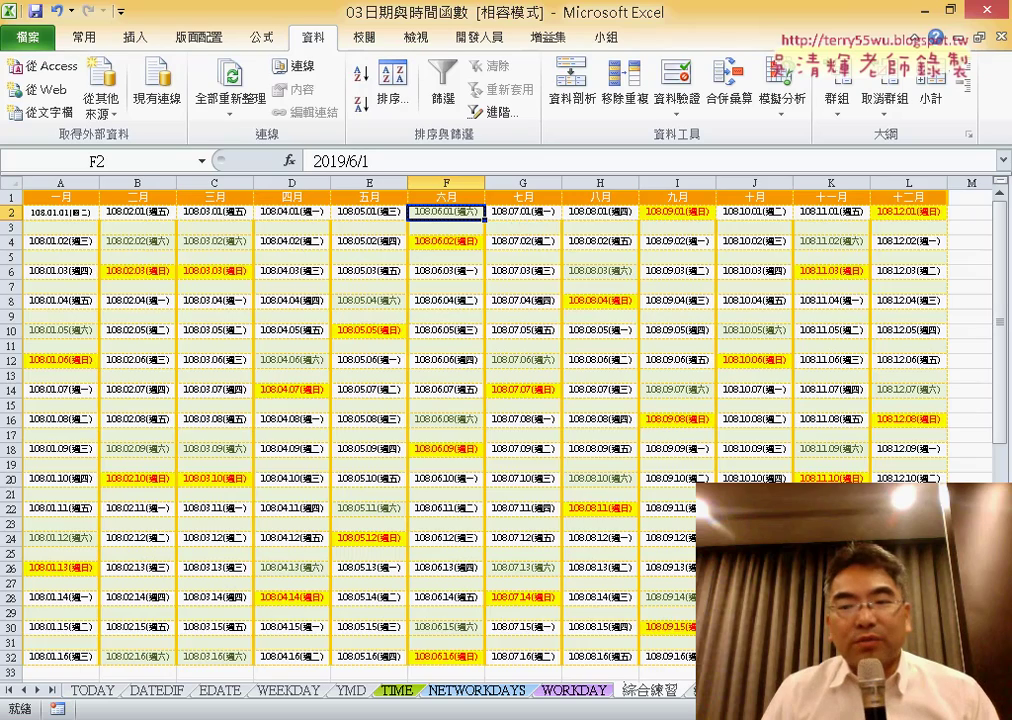
scroll(500, 430, "up", 1)
scroll(500, 430, "up", 2)
scroll(500, 430, "up", 1)
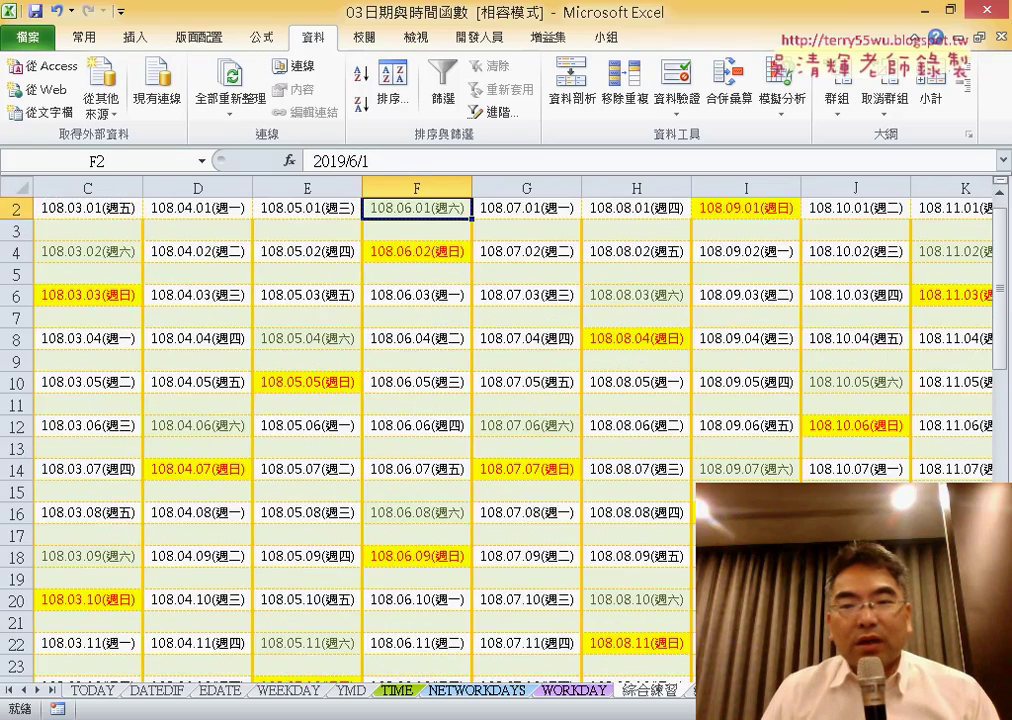
scroll(569, 514, "up", 1)
scroll(569, 514, "left", 1)
scroll(569, 514, "left", 2)
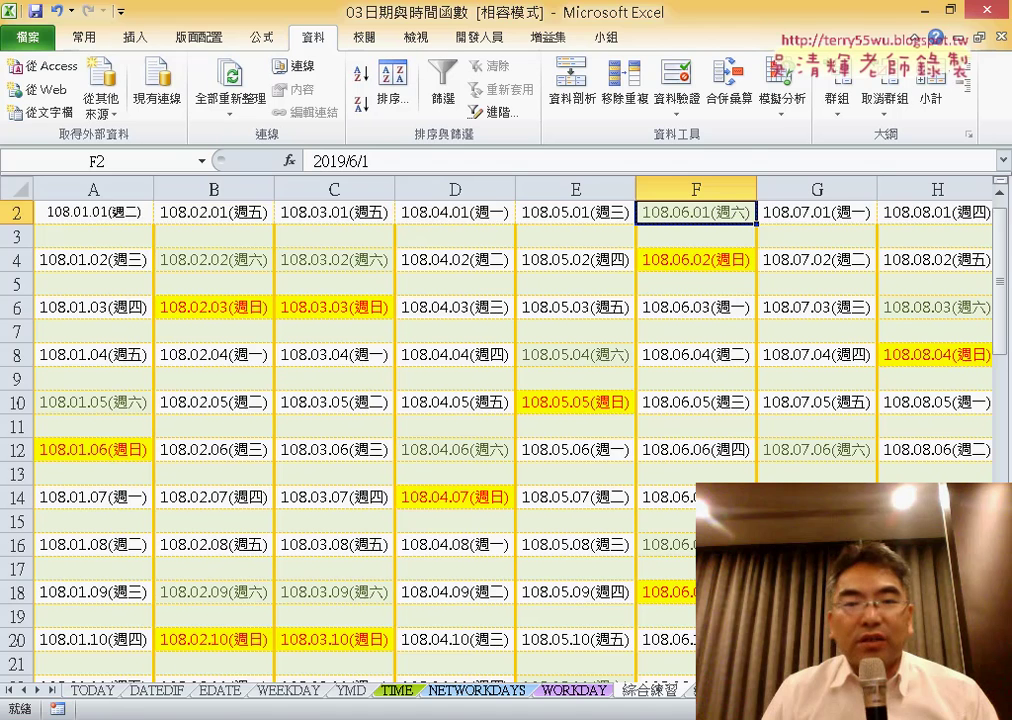
scroll(569, 514, "up", 1)
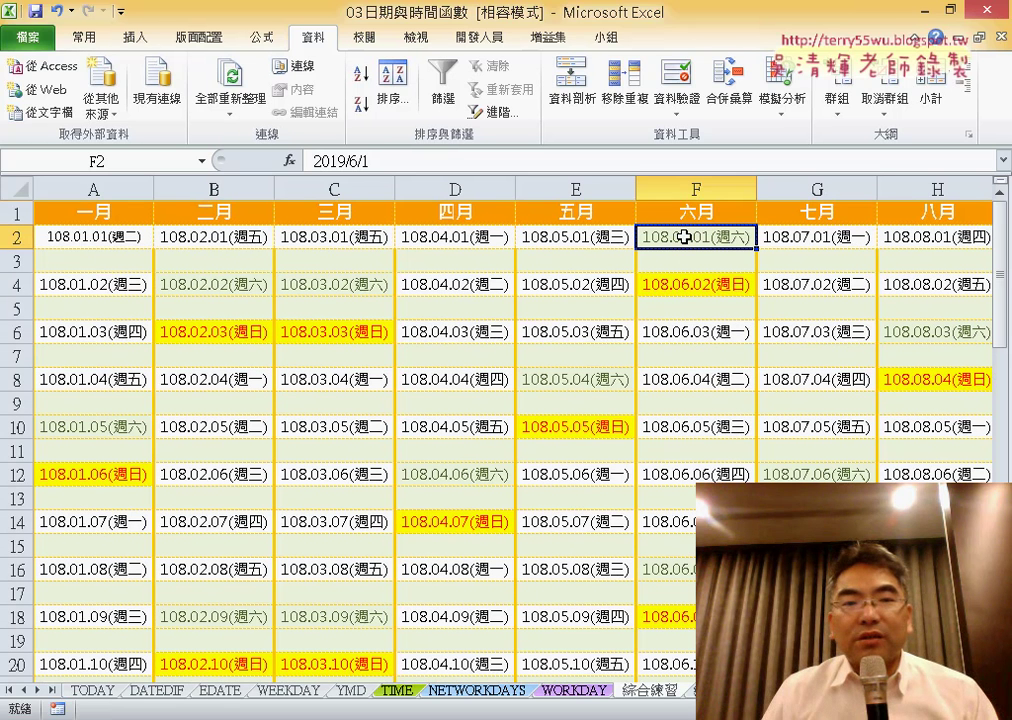
left_click_drag(92, 262, 696, 268)
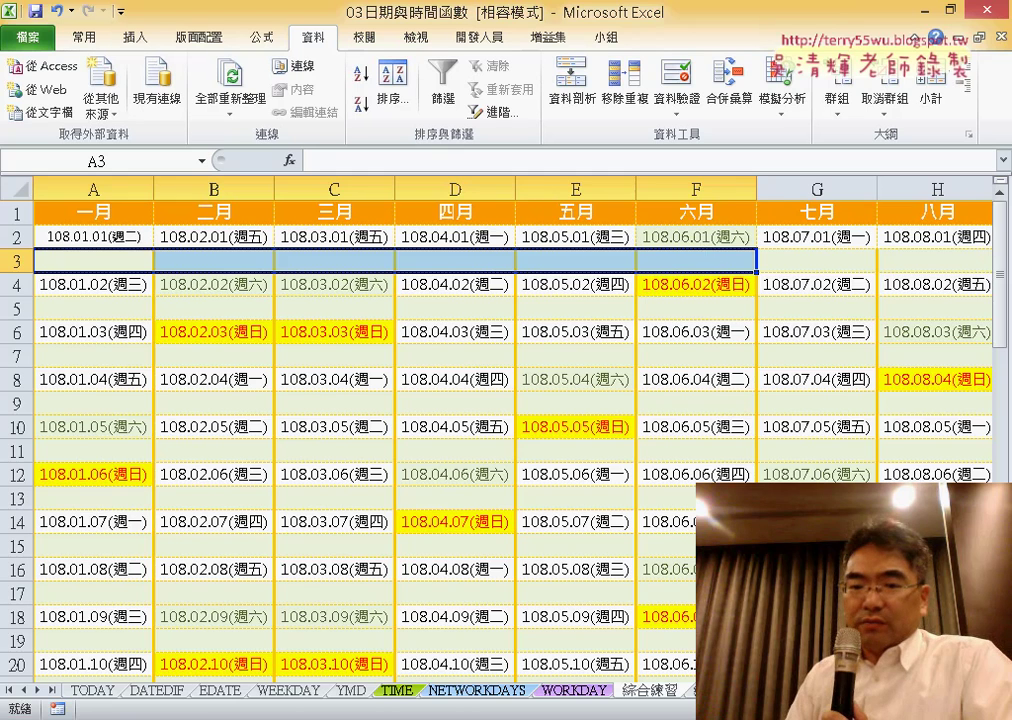
scroll(653, 355, "right", 6)
scroll(653, 355, "left", 2)
scroll(653, 355, "left", 4)
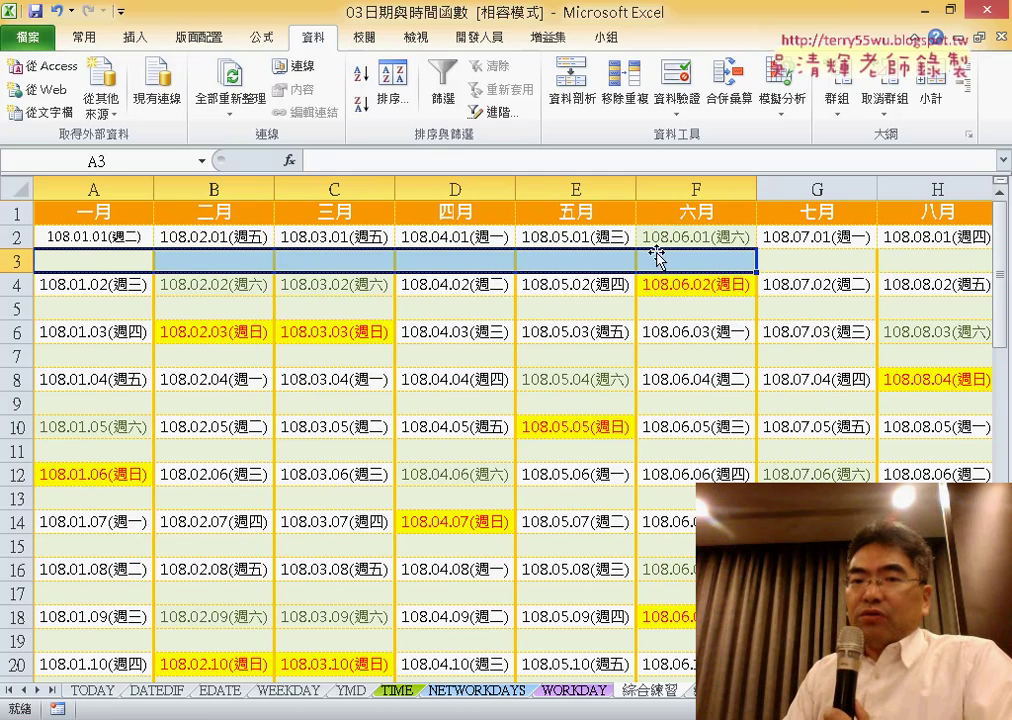
left_click(823, 260)
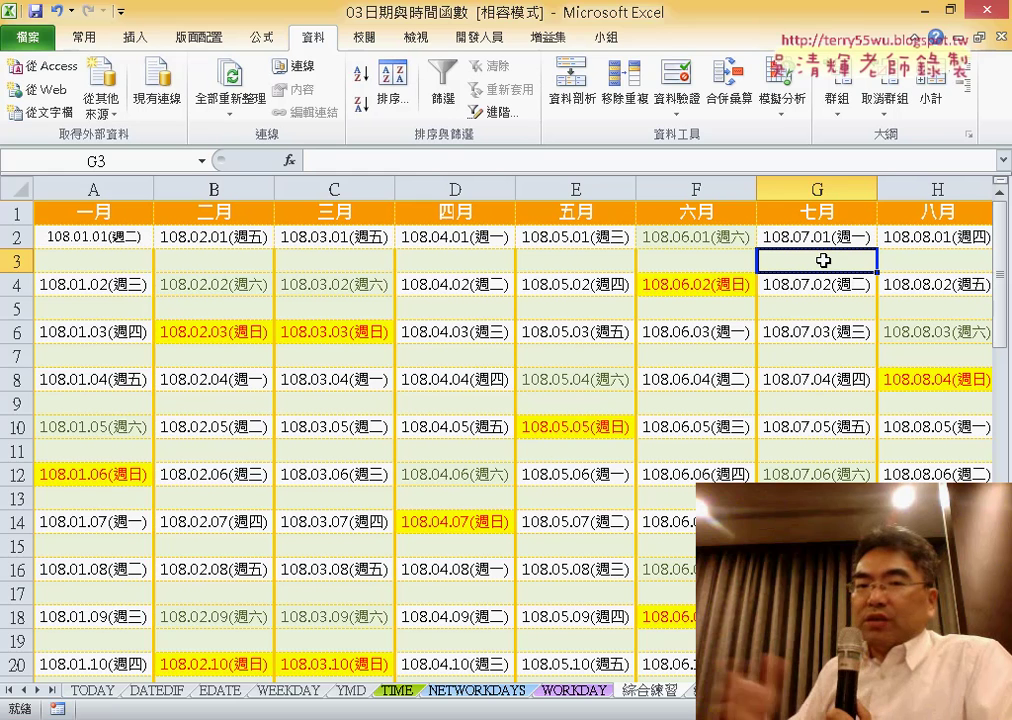
left_click(700, 260)
left_click(579, 261)
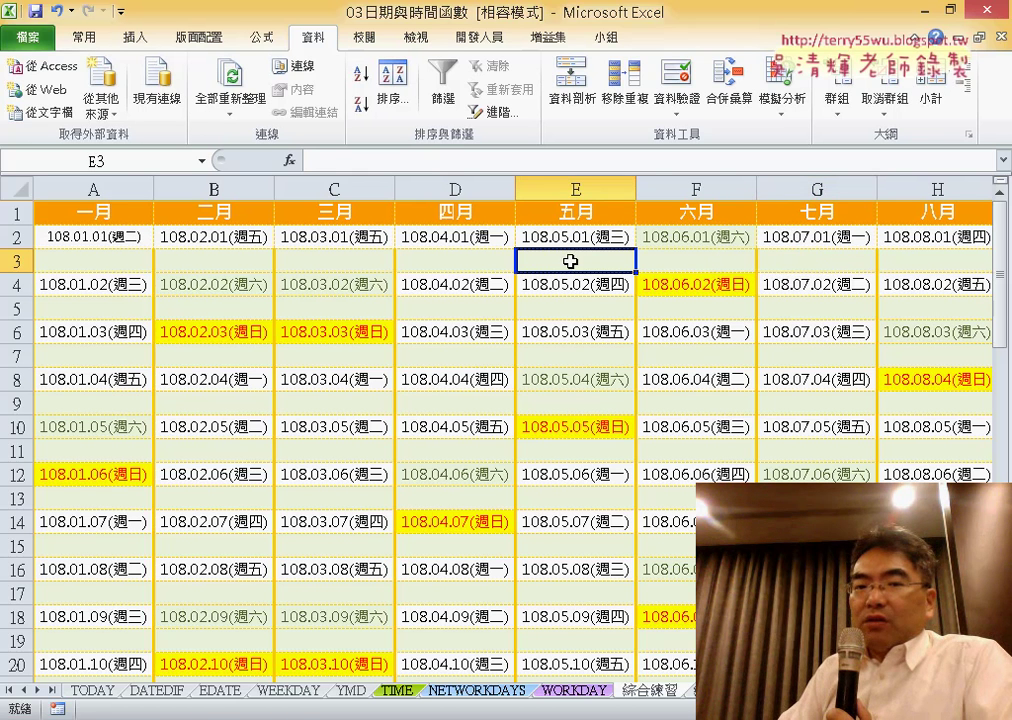
left_click(458, 263)
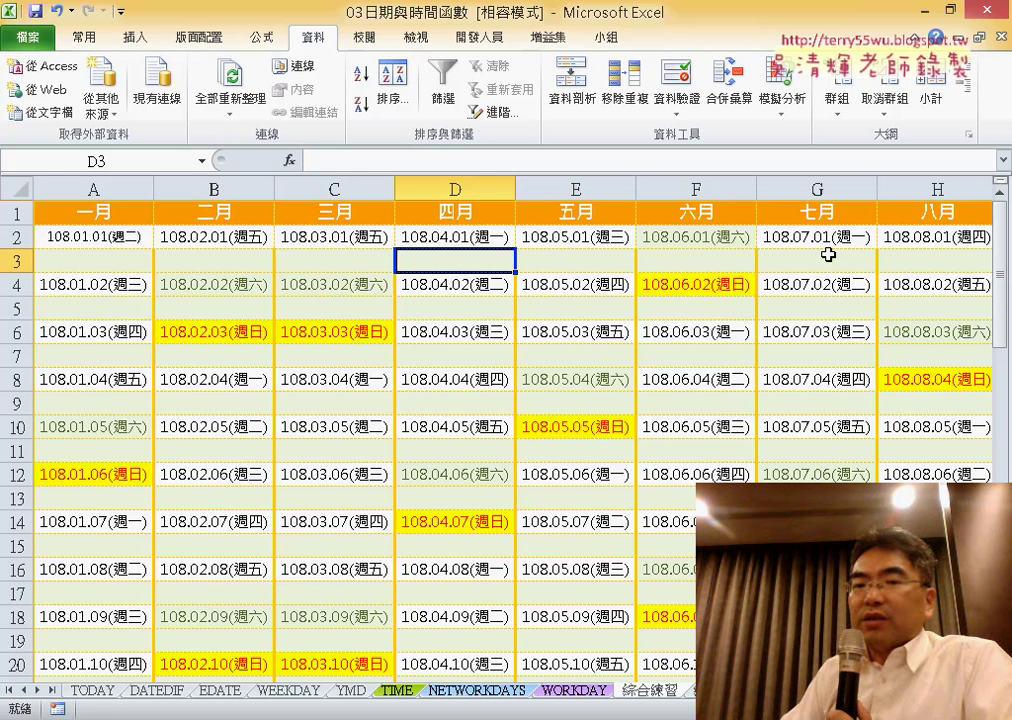
left_click(115, 40)
Open the =WEEKDAY(A2)=7 rule in Edit Formatting Rule and select its formula text.
left_click(708, 63)
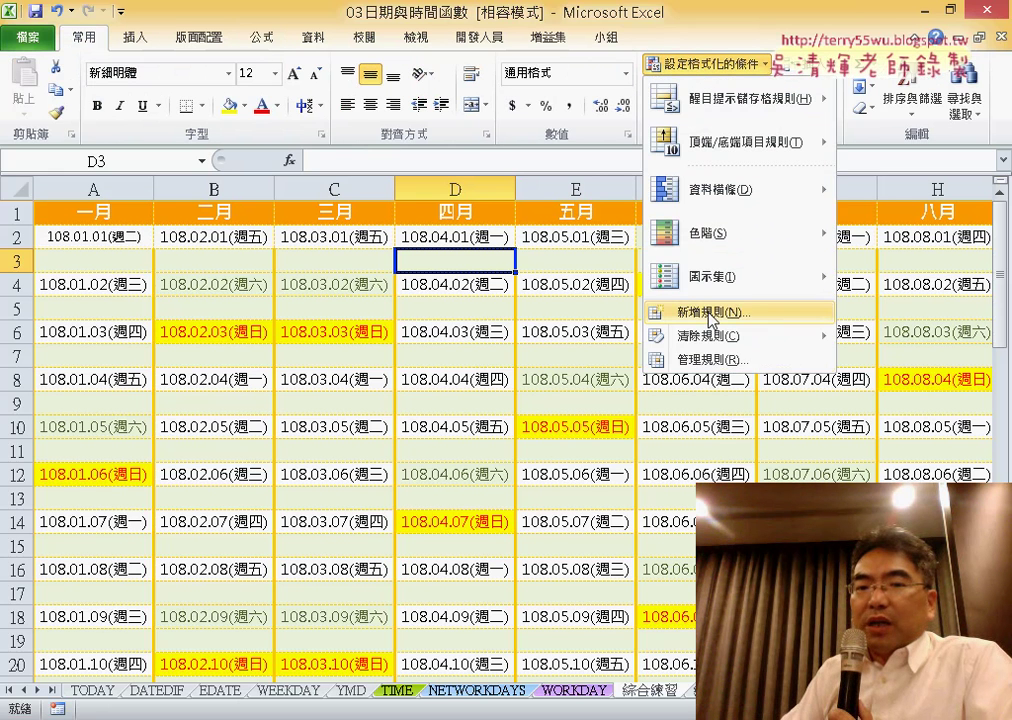
left_click(718, 362)
left_click(300, 249)
left_click(312, 199)
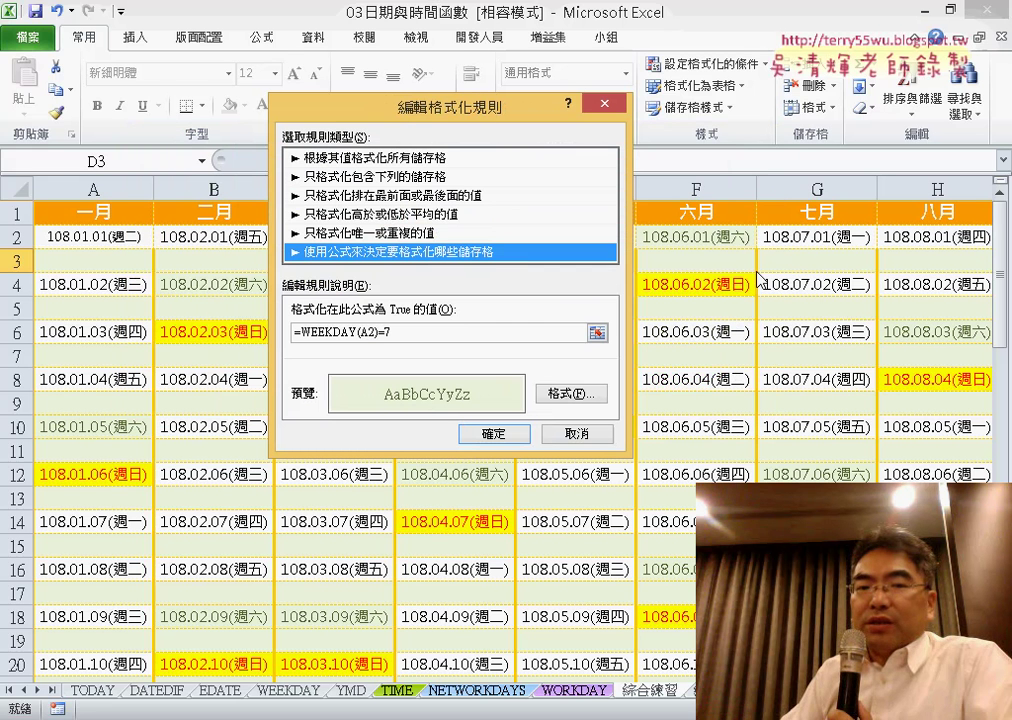
triple_click(422, 330)
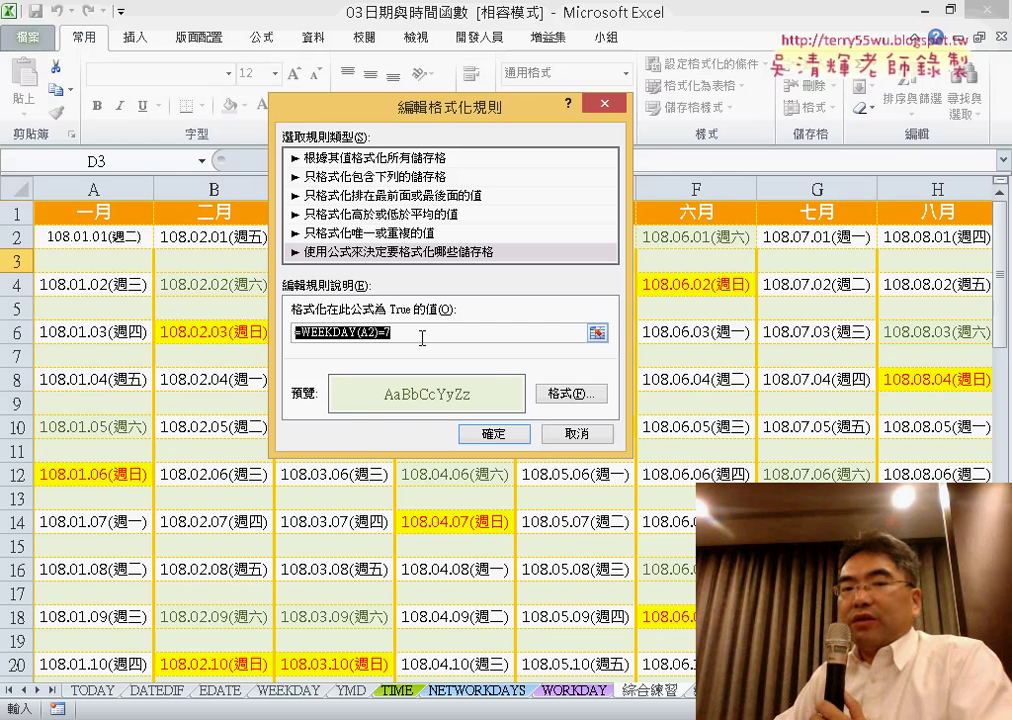
left_click_drag(422, 338, 377, 336)
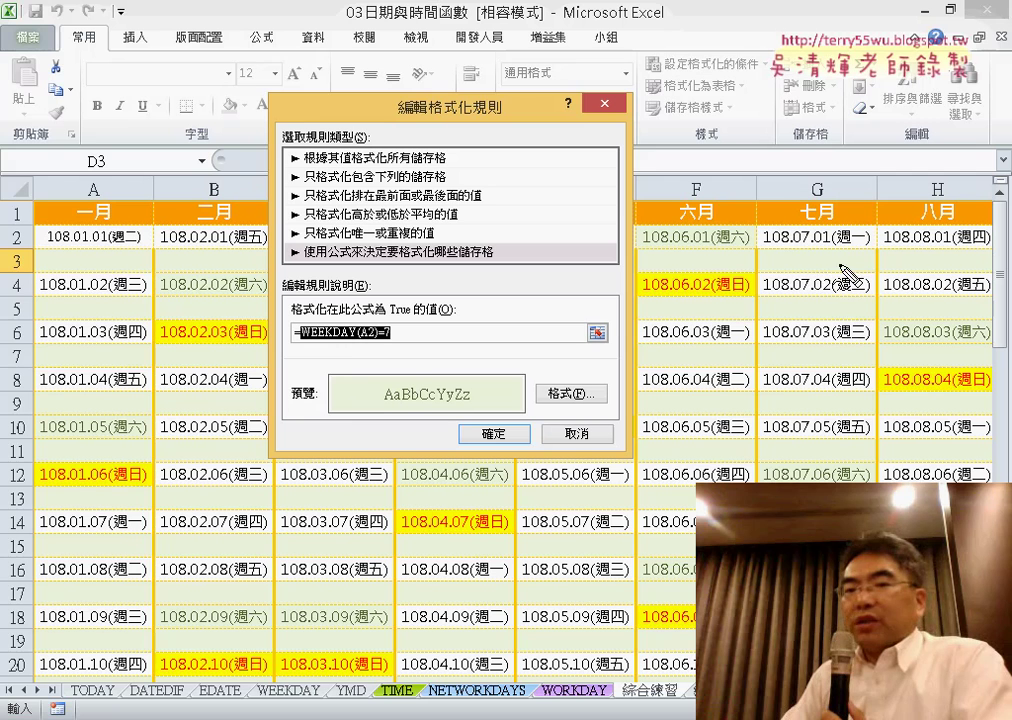
left_click_drag(840, 262, 857, 300)
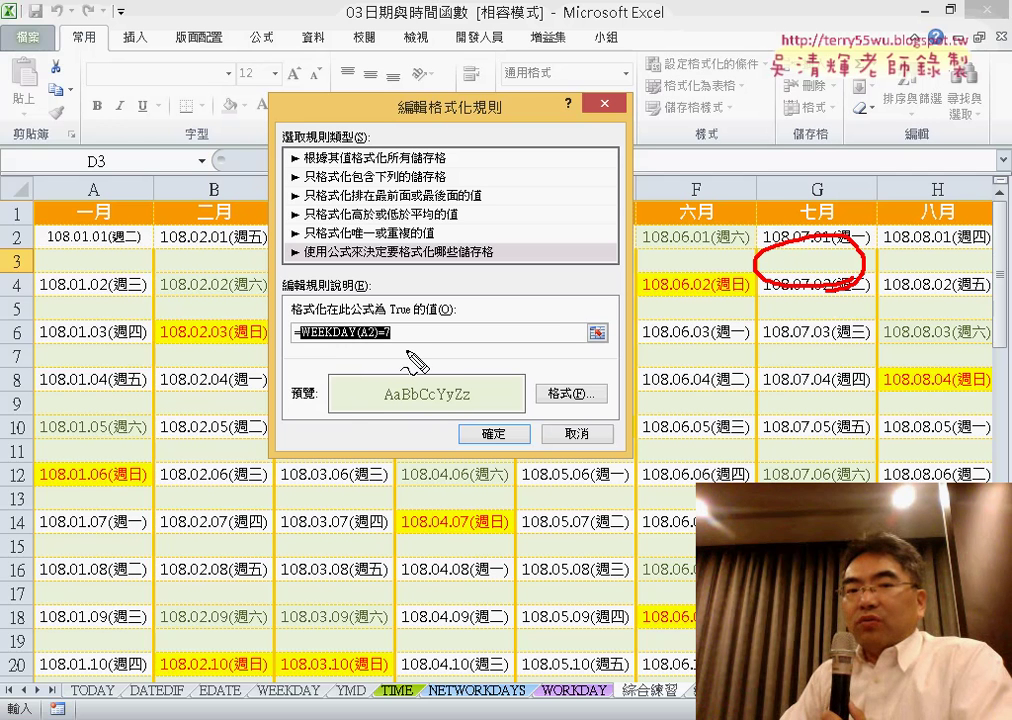
left_click_drag(408, 350, 300, 351)
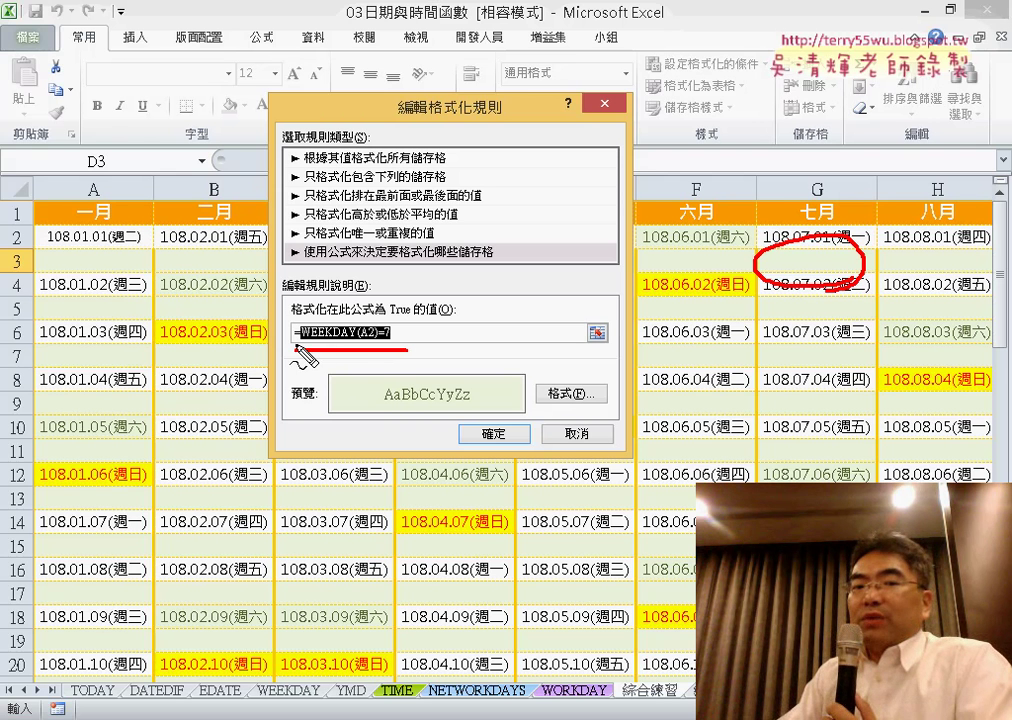
left_click_drag(295, 345, 377, 343)
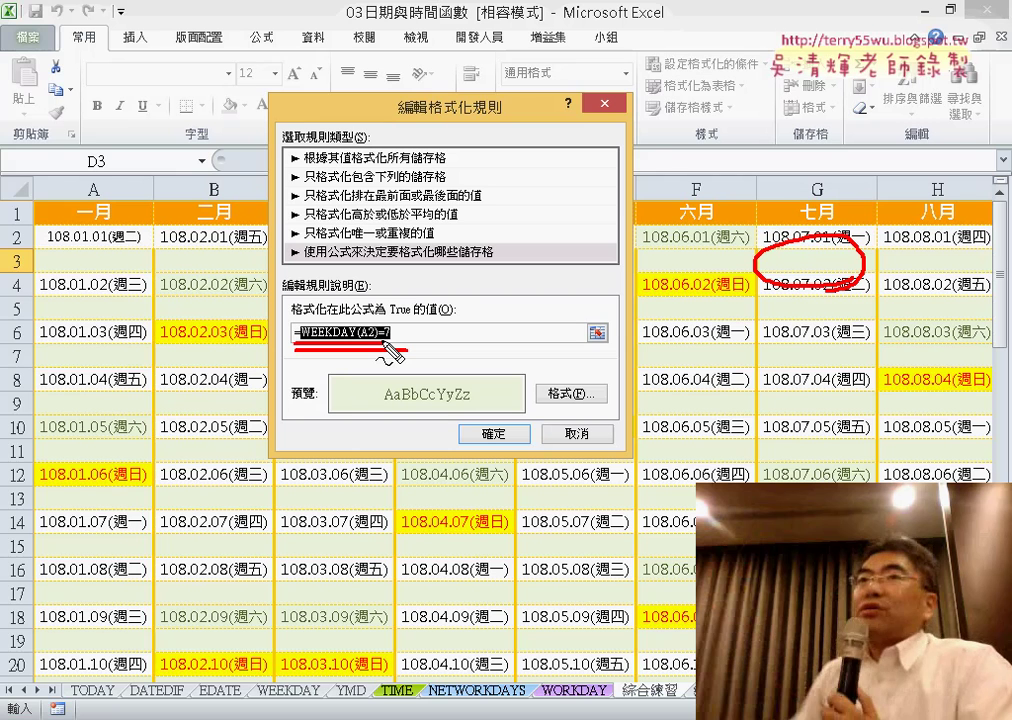
mouse_move(278, 236)
left_mouse_down()
mouse_move(288, 314)
mouse_move(316, 290)
left_mouse_up()
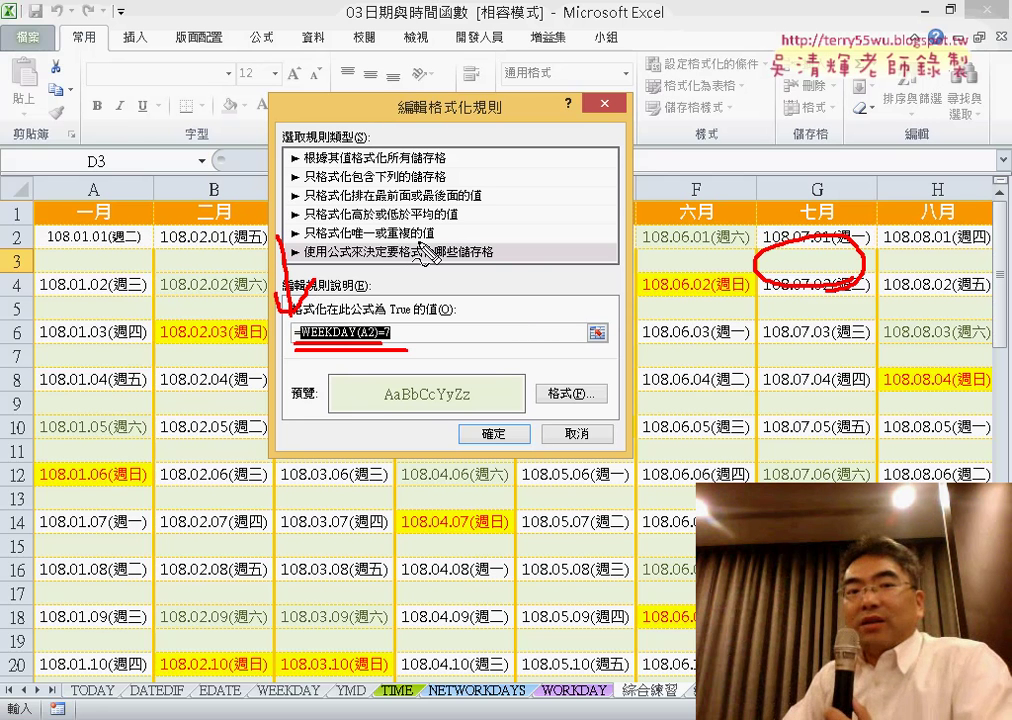
mouse_move(310, 300)
left_mouse_down()
mouse_move(350, 296)
mouse_move(345, 272)
mouse_move(358, 300)
mouse_move(432, 280)
mouse_move(500, 285)
left_mouse_up()
left_click_drag(515, 210, 515, 290)
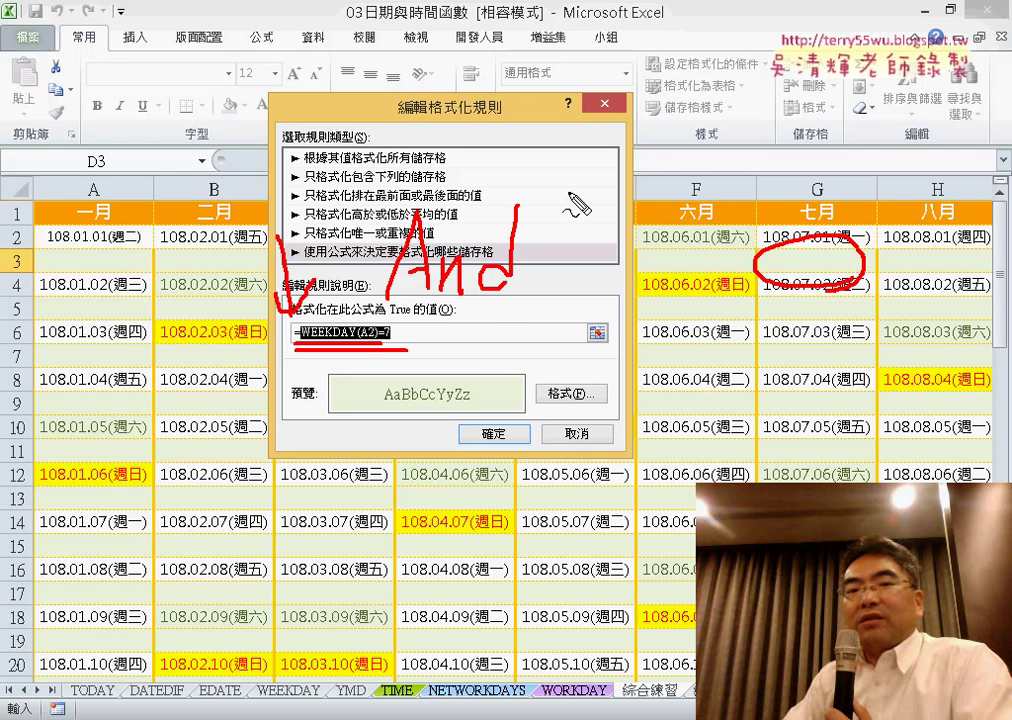
left_click_drag(562, 190, 533, 300)
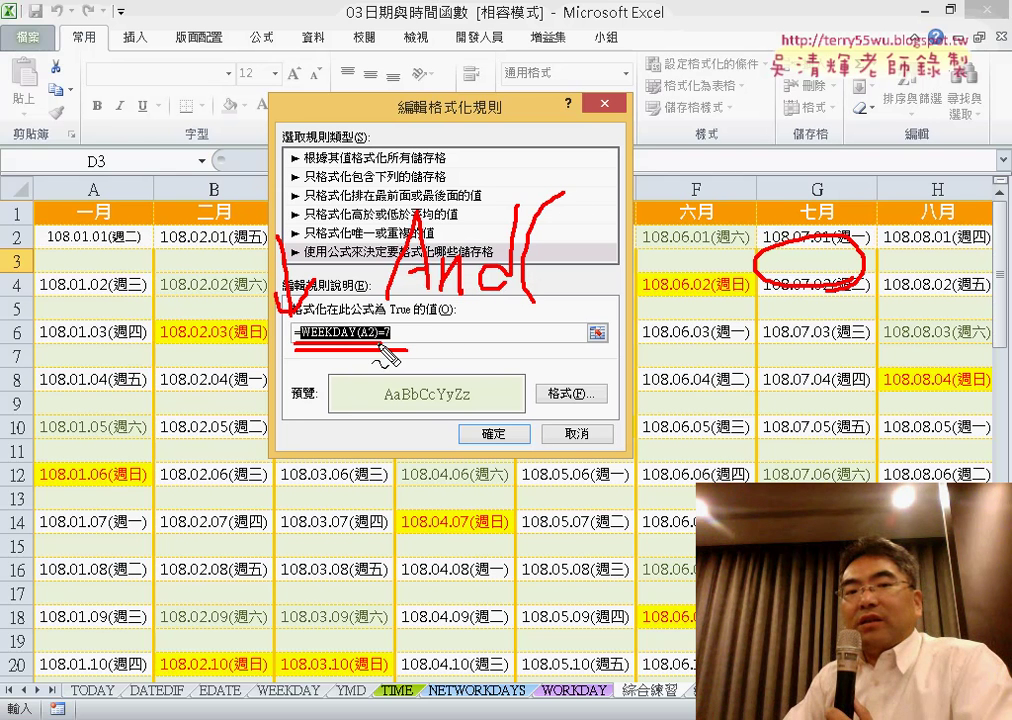
mouse_move(378, 346)
left_mouse_down()
mouse_move(545, 272)
mouse_move(587, 306)
left_mouse_up()
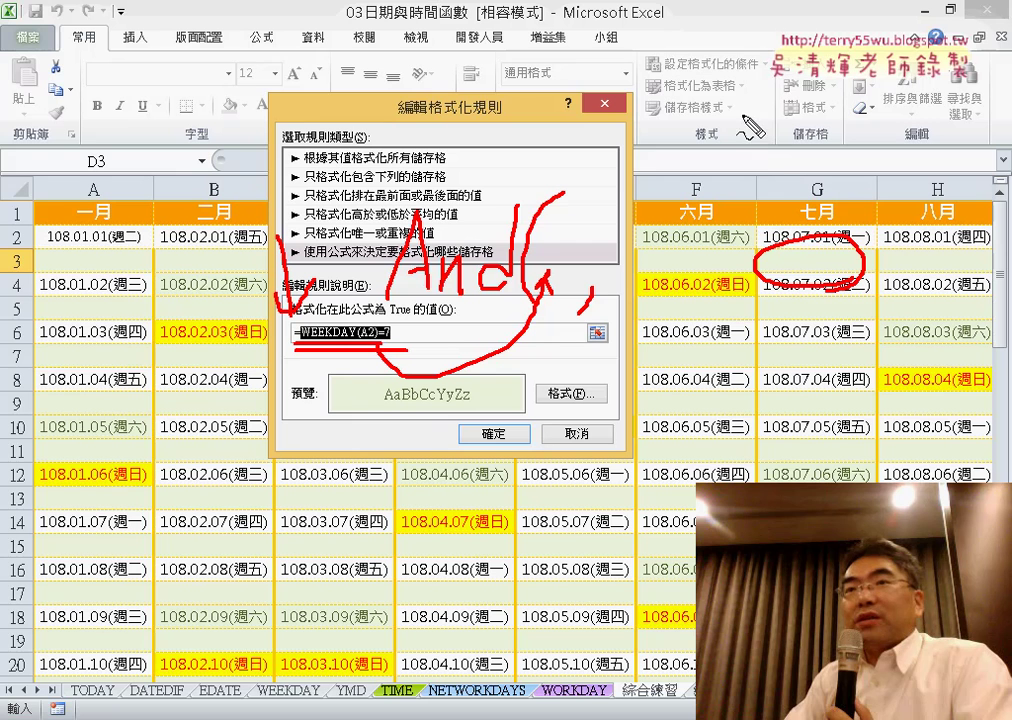
mouse_move(744, 117)
left_mouse_down()
mouse_move(745, 155)
mouse_move(776, 160)
left_mouse_up()
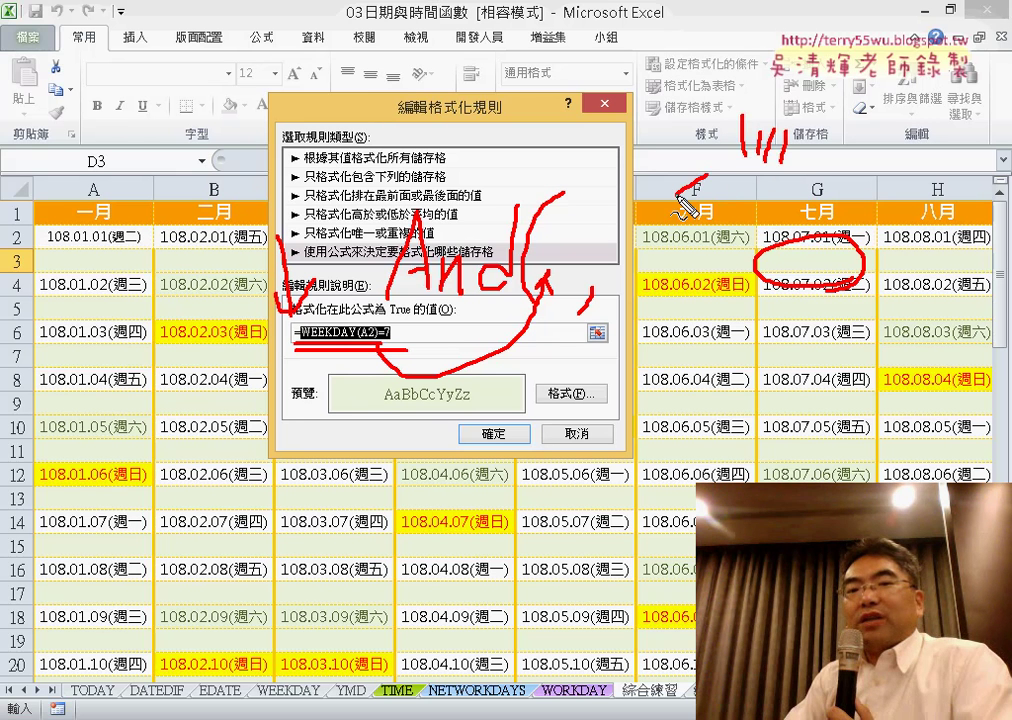
left_click_drag(712, 186, 736, 198)
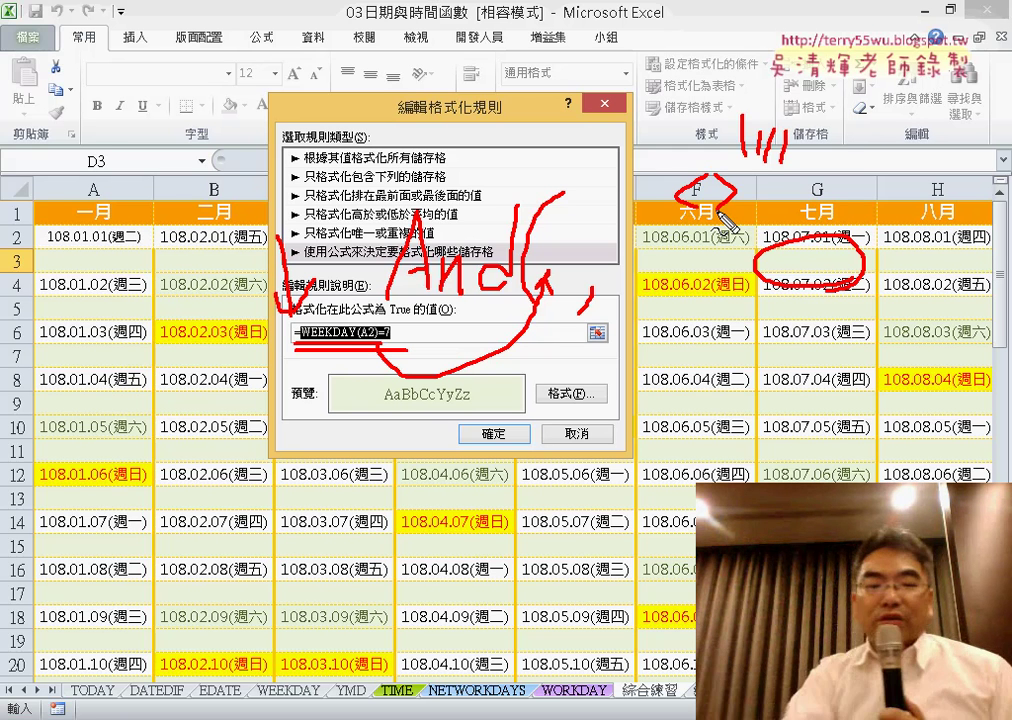
key("Escape")
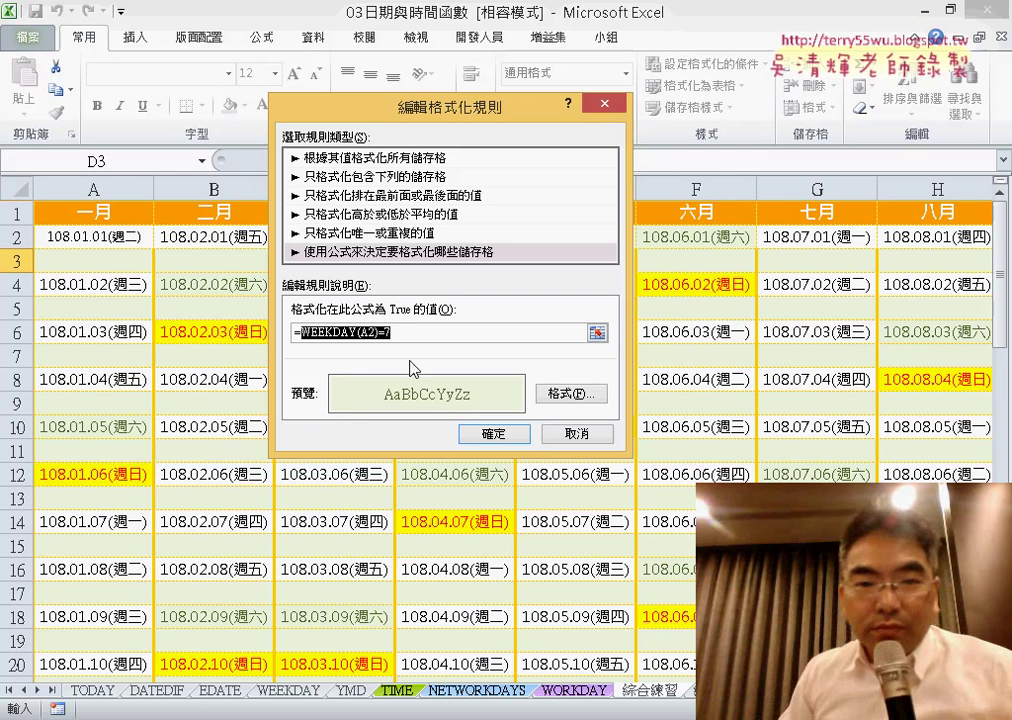
Wrap the Saturday rule formula as =and(WEEKDAY(A2)=7,A2<>"") and confirm it.
left_click(348, 335)
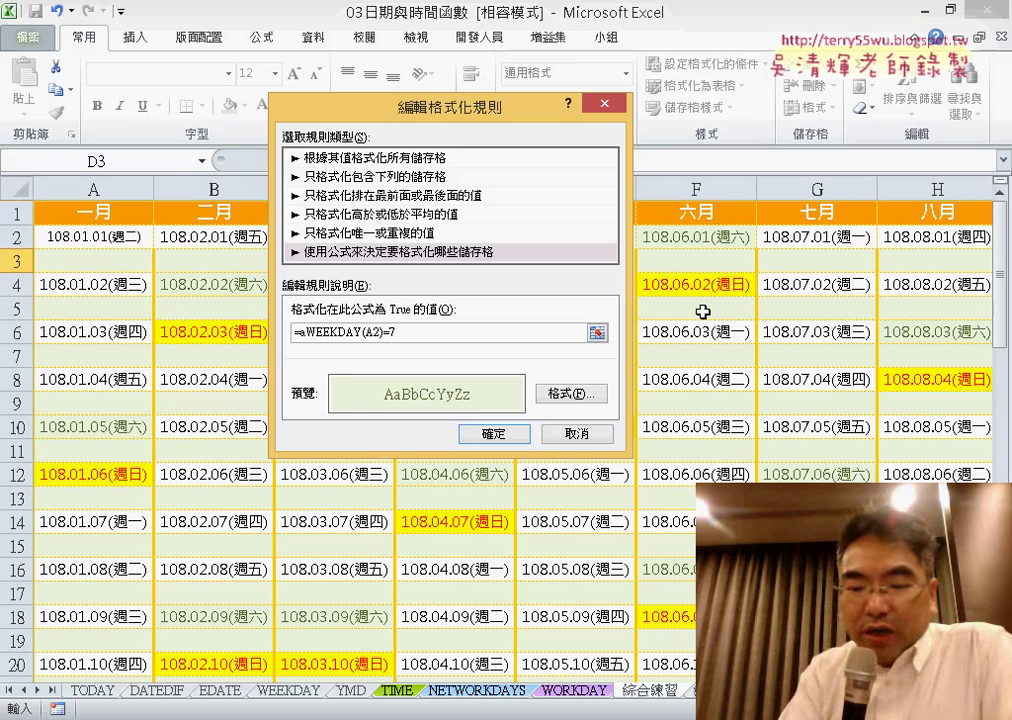
type("and ")
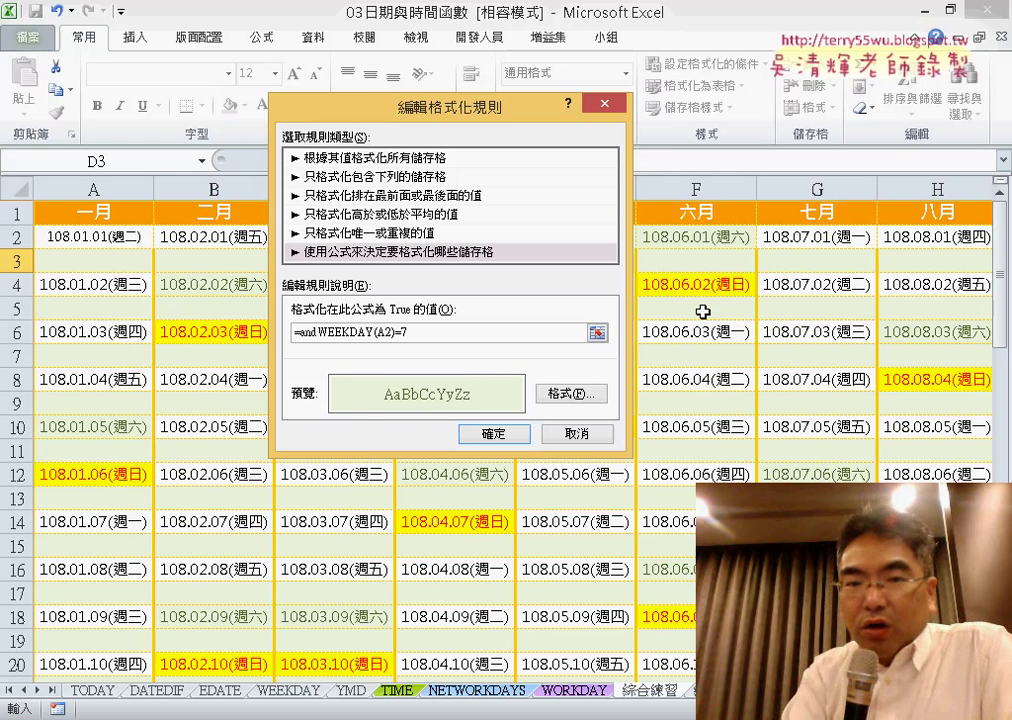
type("(")
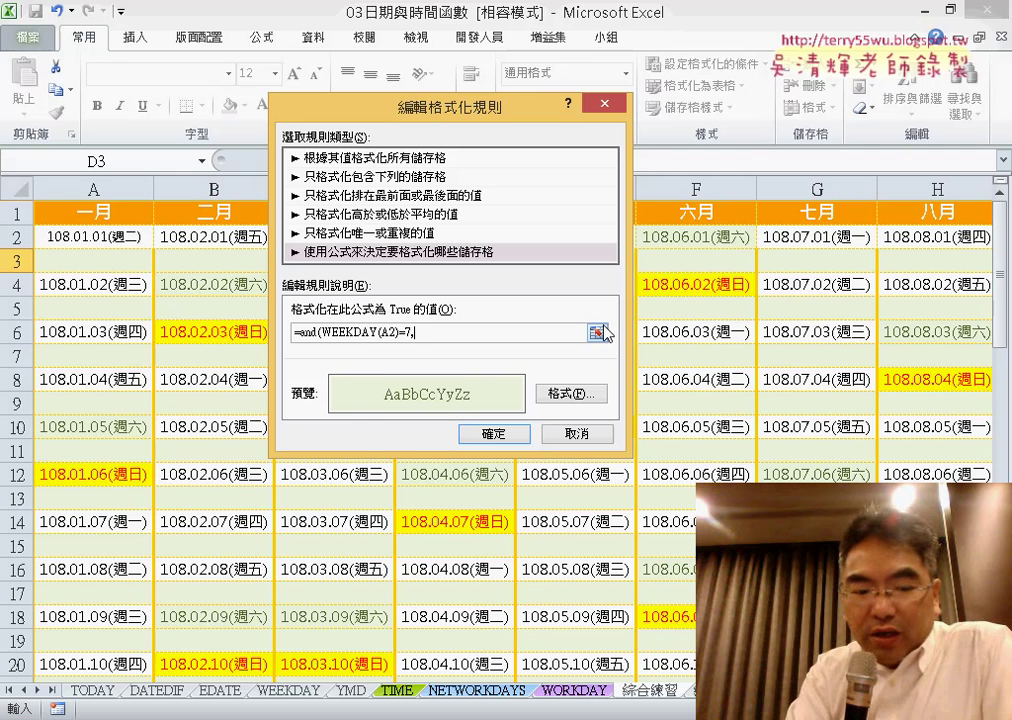
type("2<>")
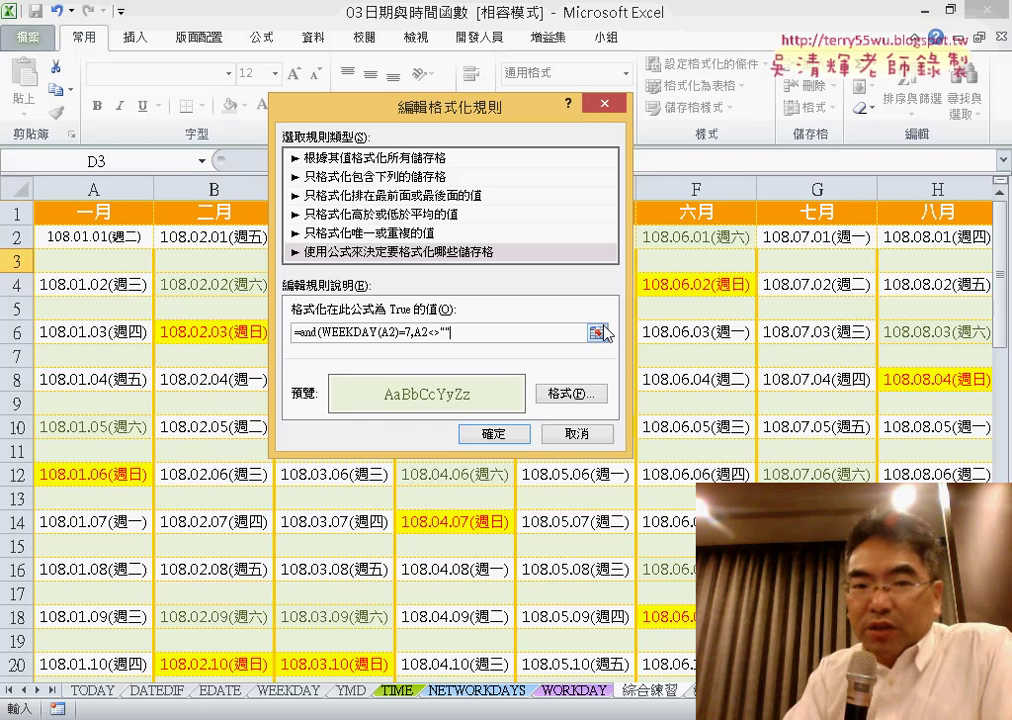
type(")")
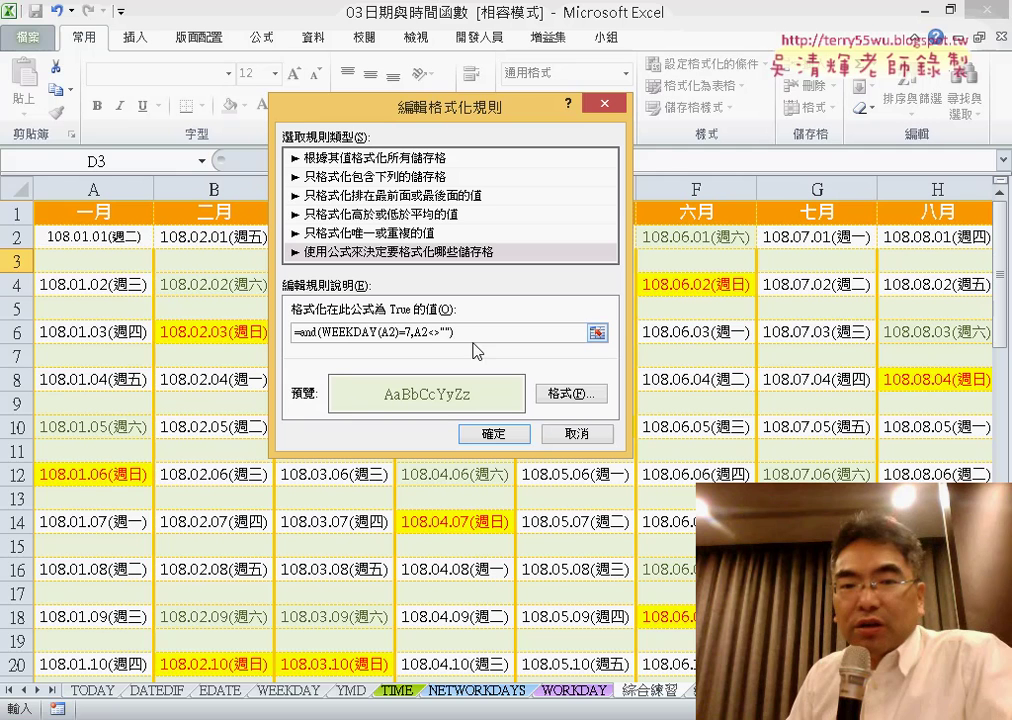
left_click_drag(472, 333, 294, 333)
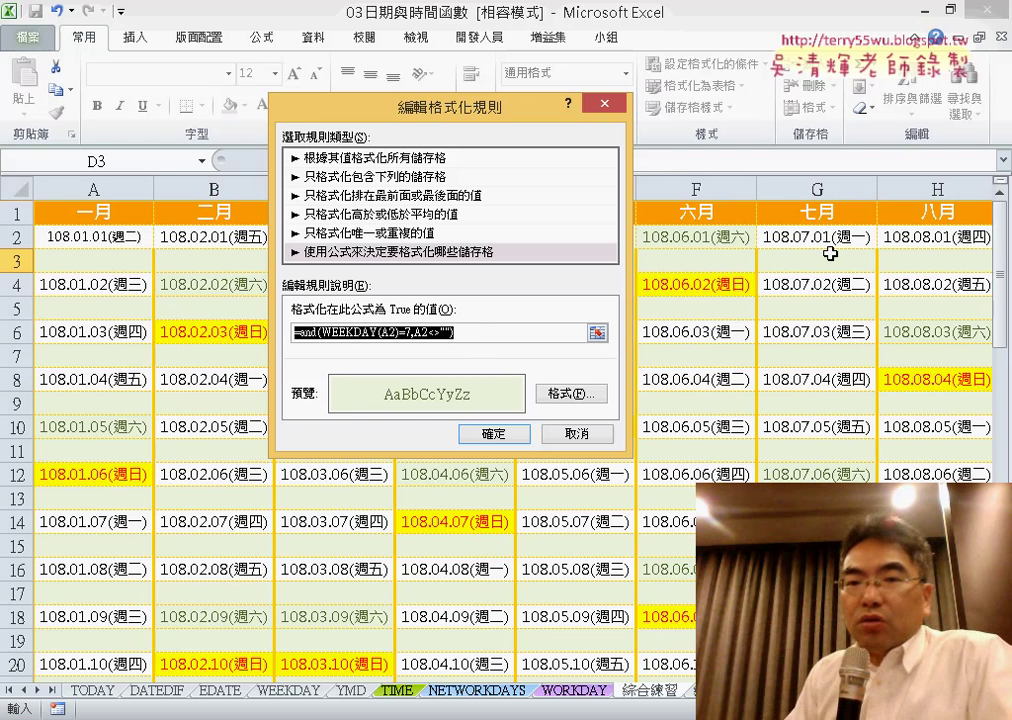
left_click(497, 443)
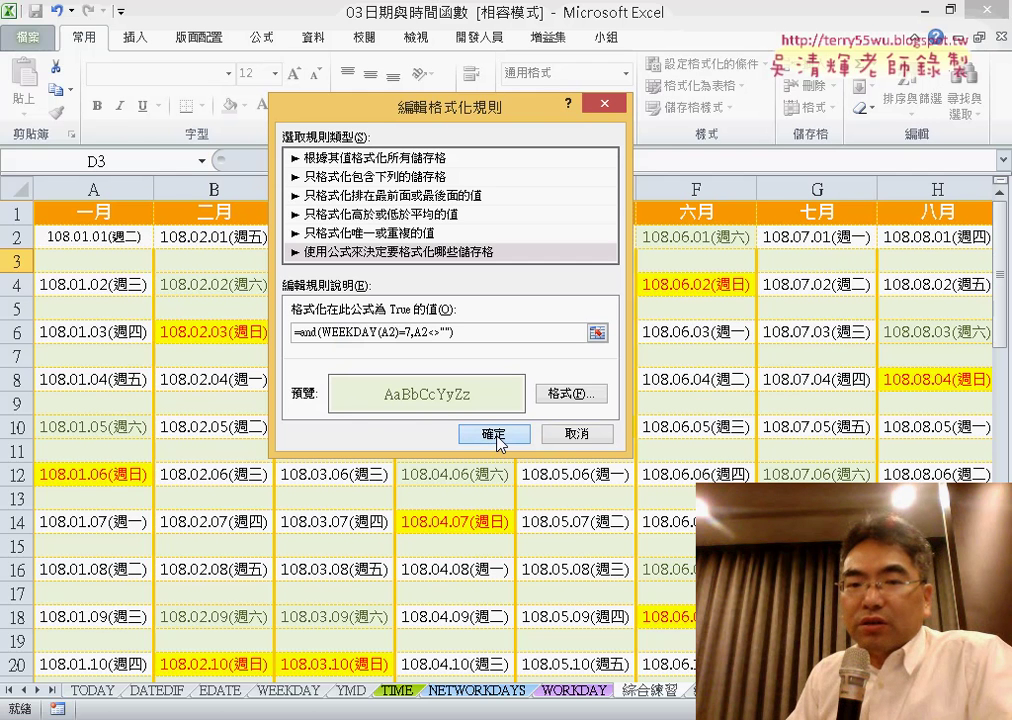
Confirm the edited AND rule and apply it to the date grid.
left_click(497, 440)
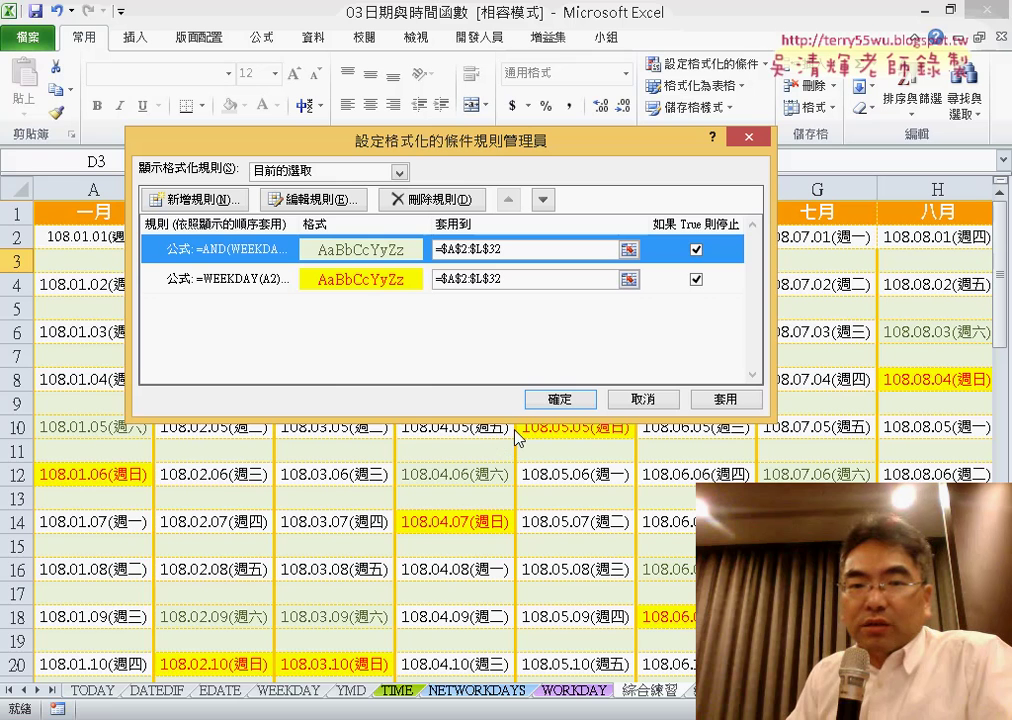
left_click(739, 412)
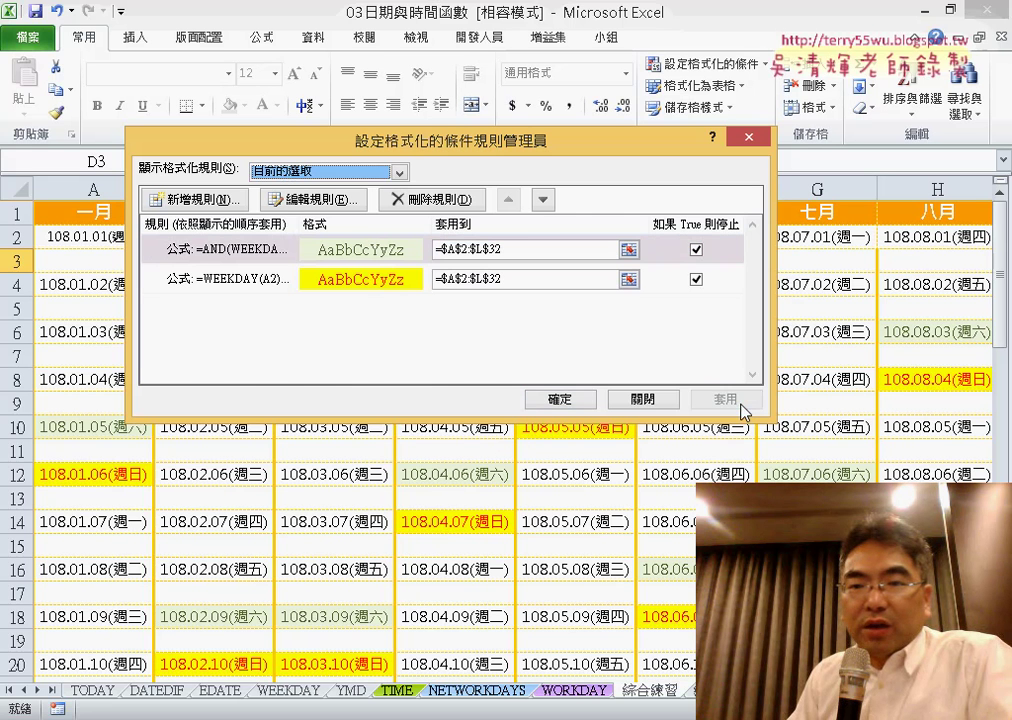
left_click(569, 401)
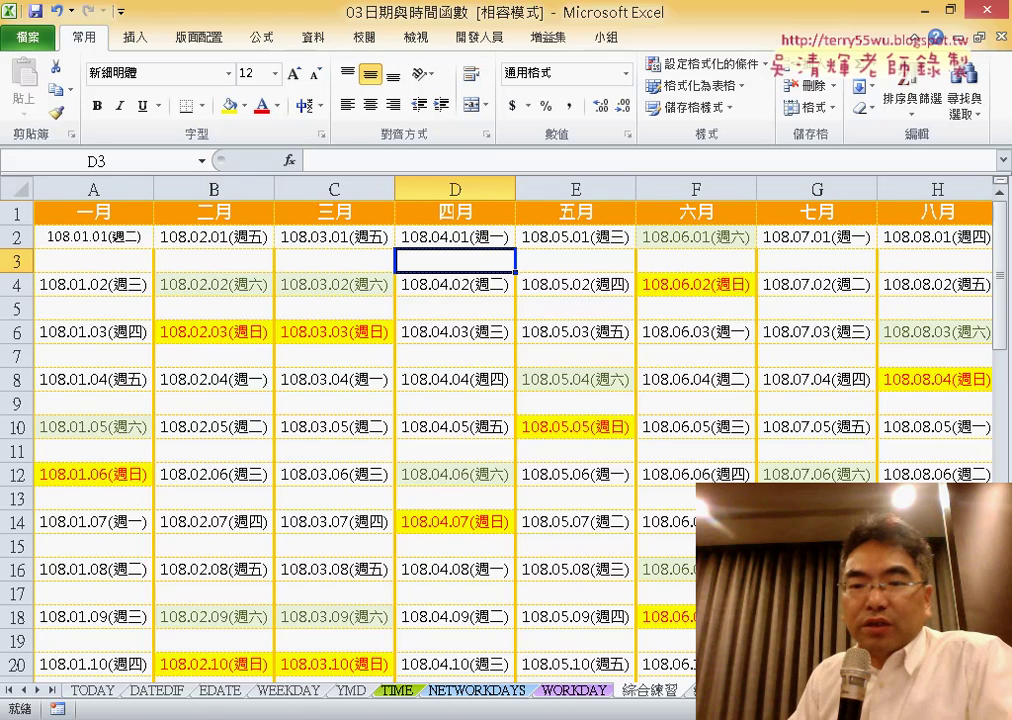
scroll(500, 430, "down", 1)
scroll(500, 430, "down", 1)
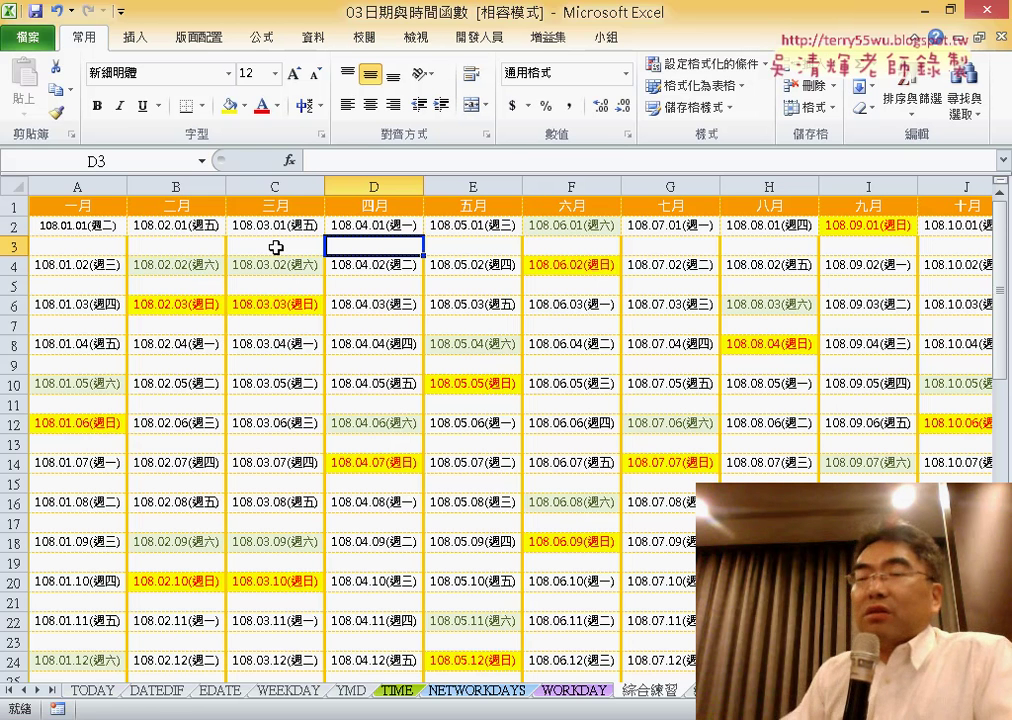
Reopen the Saturday rule from Manage Rules and select its formula to copy.
left_click(688, 72)
left_click(713, 360)
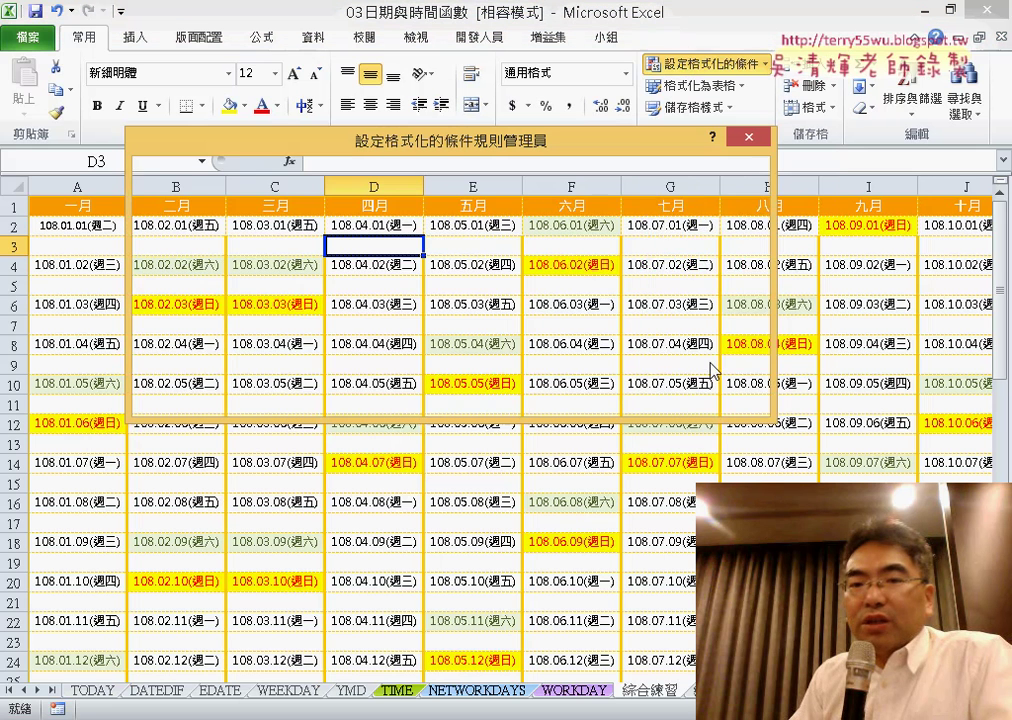
left_click(252, 250)
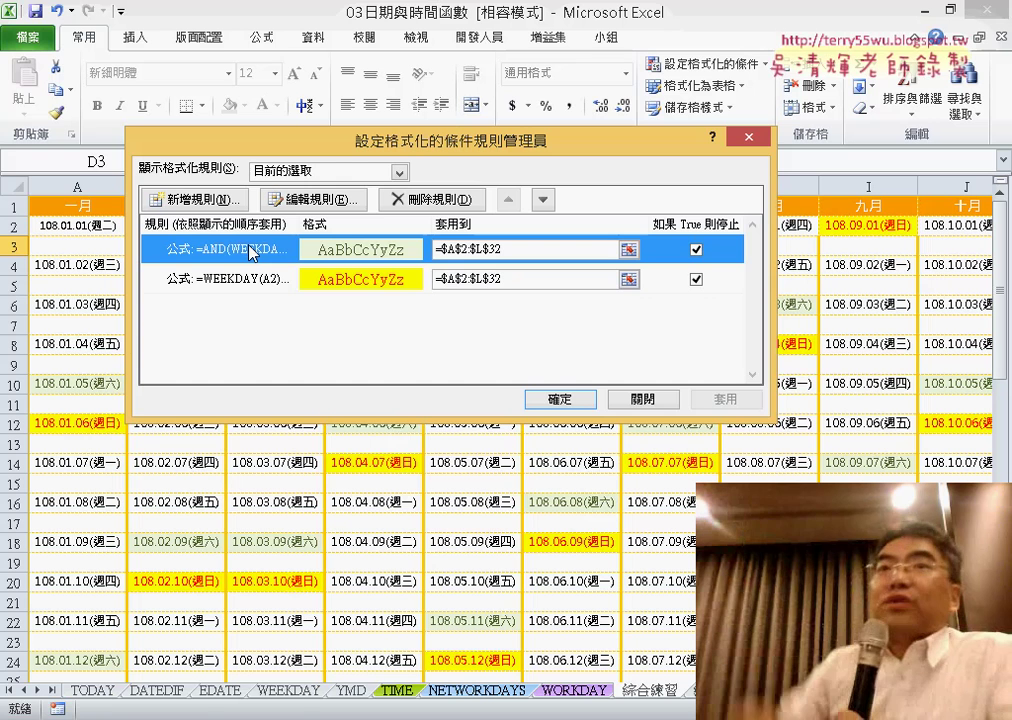
left_click(336, 204)
mouse_move(405, 130)
left_mouse_down()
mouse_move(543, 253)
mouse_move(453, 64)
left_mouse_up()
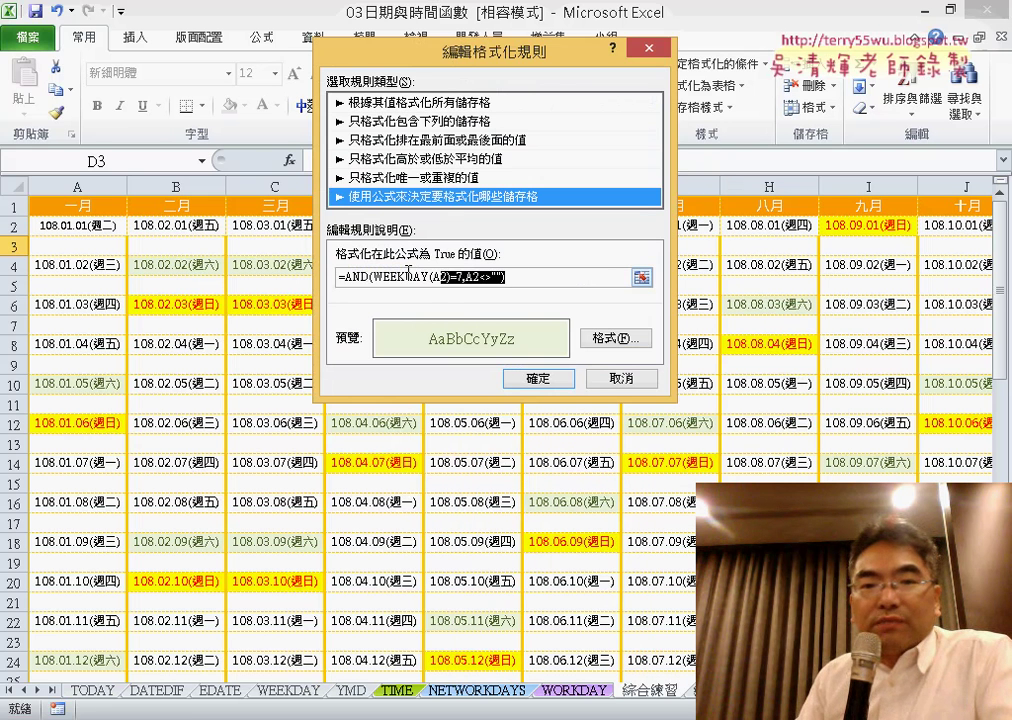
left_click_drag(521, 274, 338, 276)
right_click(570, 278)
Paste the copied formula =AND(WEEKDAY(A2)=7,A2<>"") into the blank Notepad note.
left_click(600, 312)
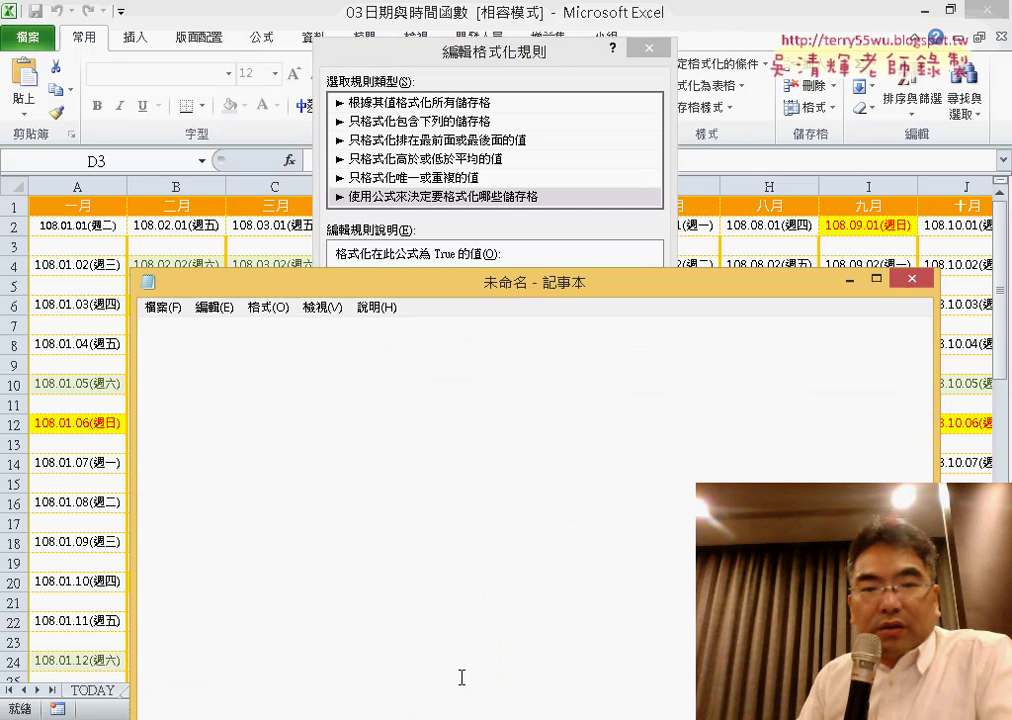
right_click(478, 418)
left_click(551, 492)
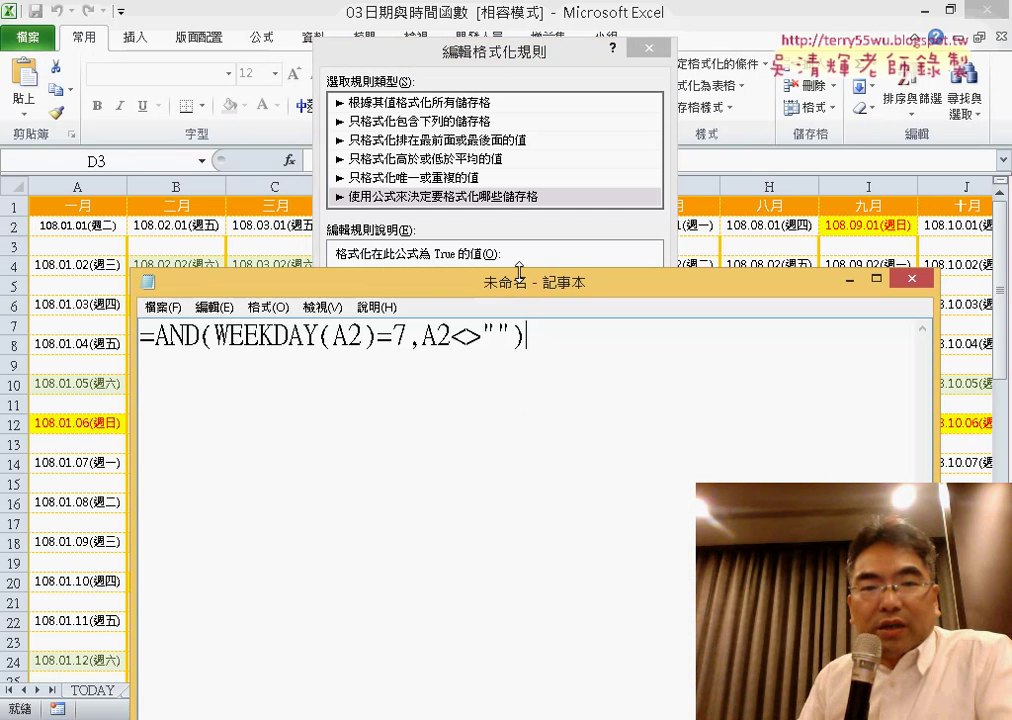
left_click_drag(519, 272, 682, 375)
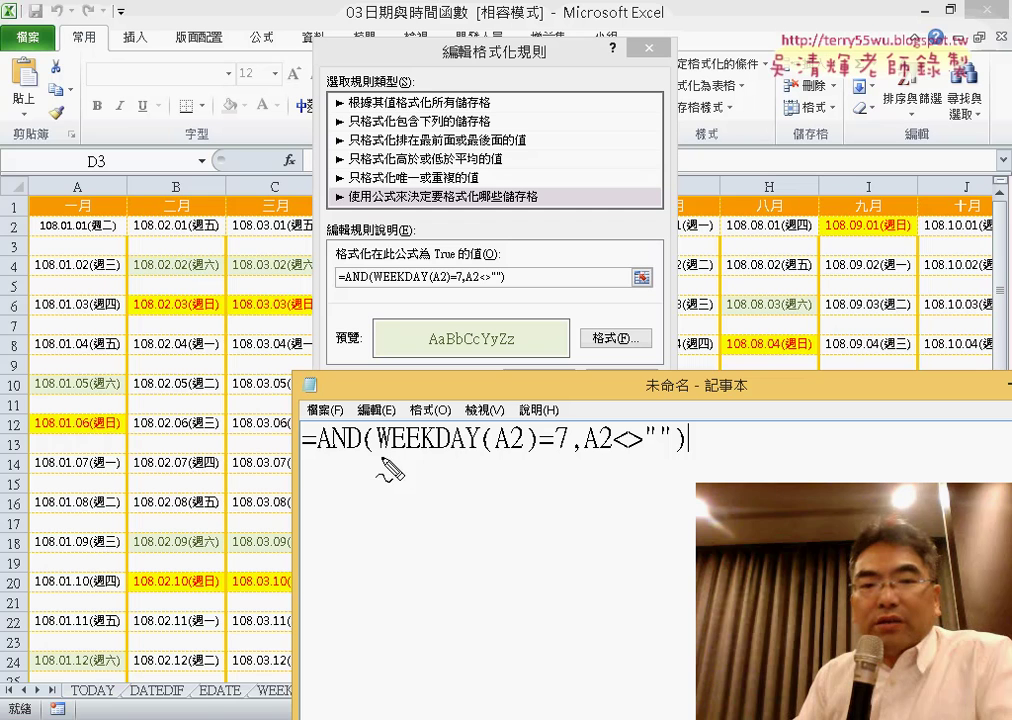
Mark up the AND, WEEKDAY(A2)=7 and A2<>"" parts of the formula, then close the note.
left_click_drag(381, 452, 559, 461)
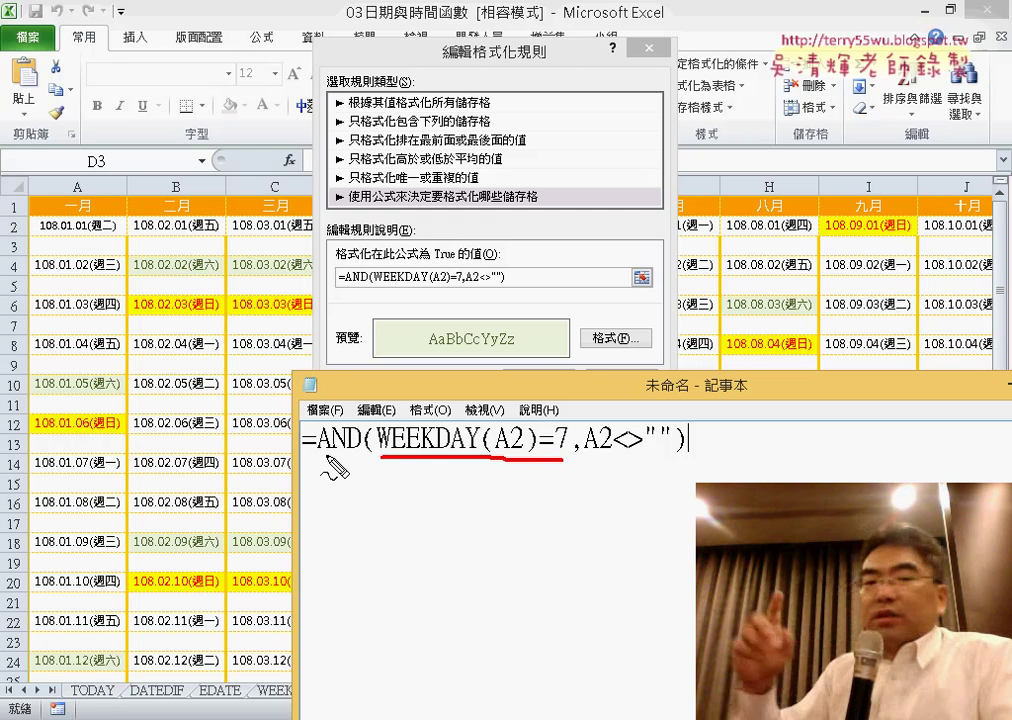
left_click_drag(317, 459, 357, 461)
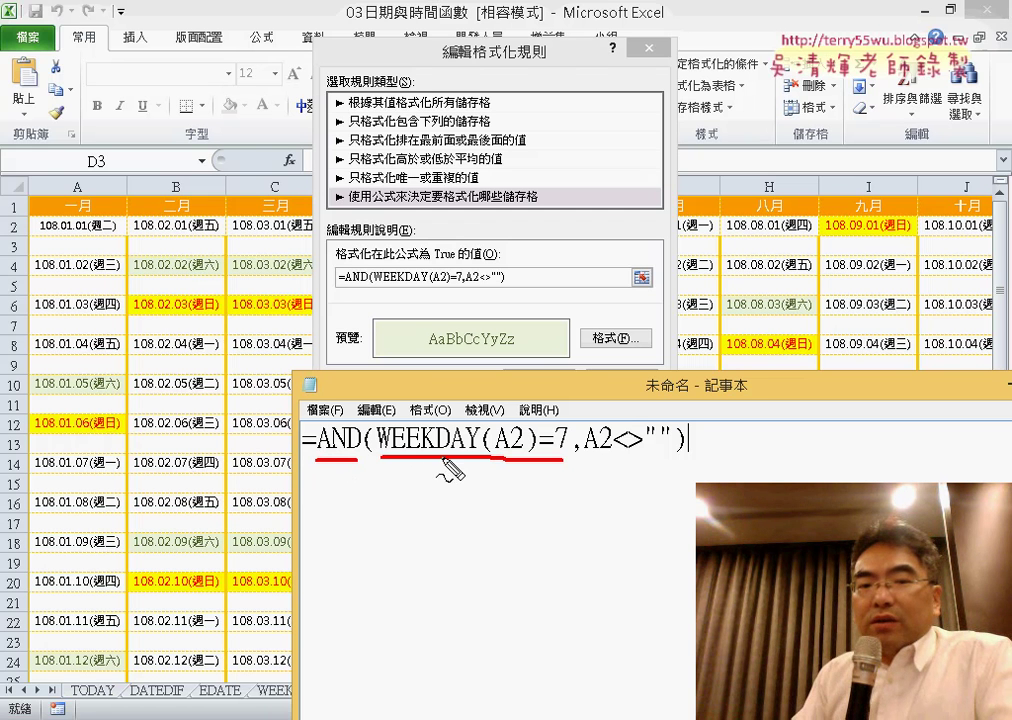
mouse_move(400, 468)
left_mouse_down()
mouse_move(560, 472)
mouse_move(655, 457)
left_mouse_up()
left_click_drag(597, 473, 664, 475)
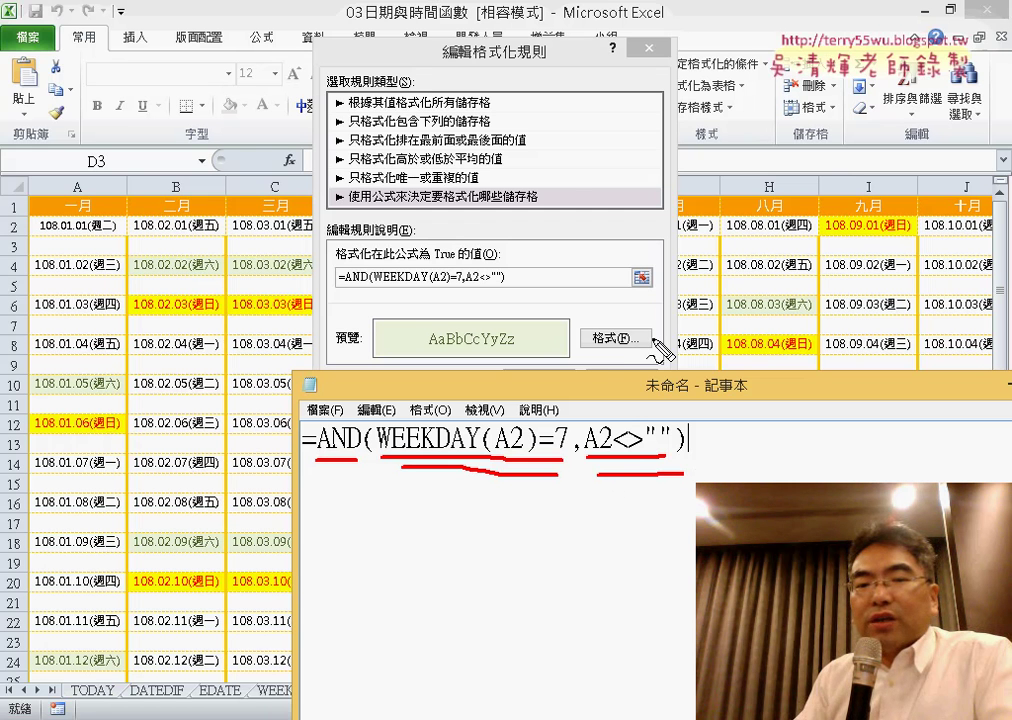
mouse_move(654, 307)
left_mouse_down()
mouse_move(633, 440)
mouse_move(648, 380)
left_mouse_up()
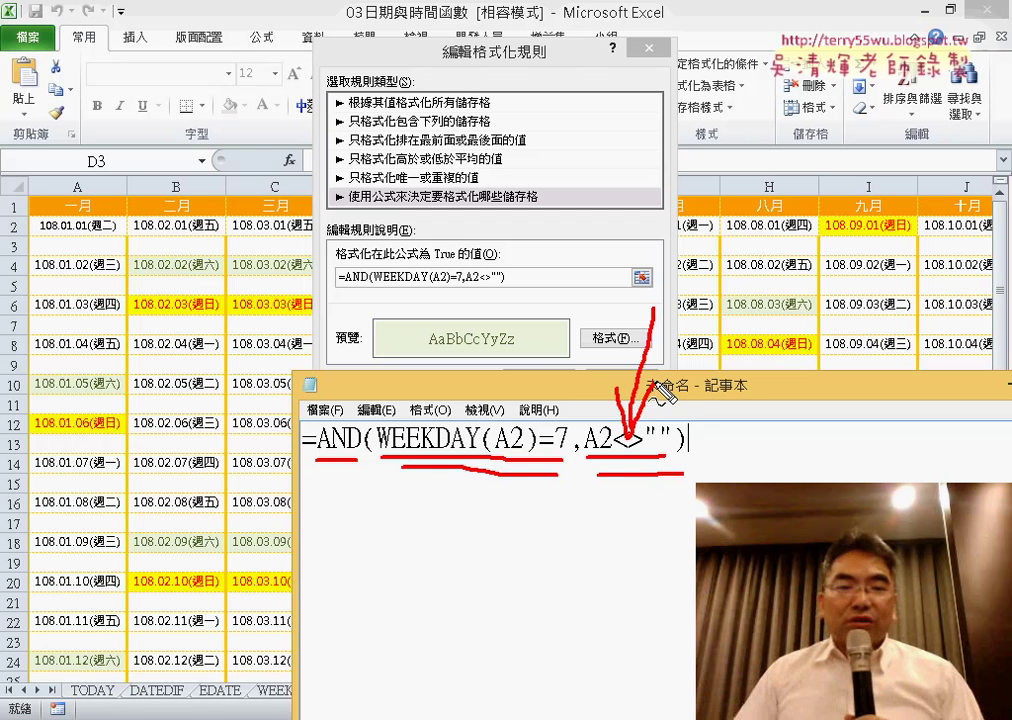
key("Escape")
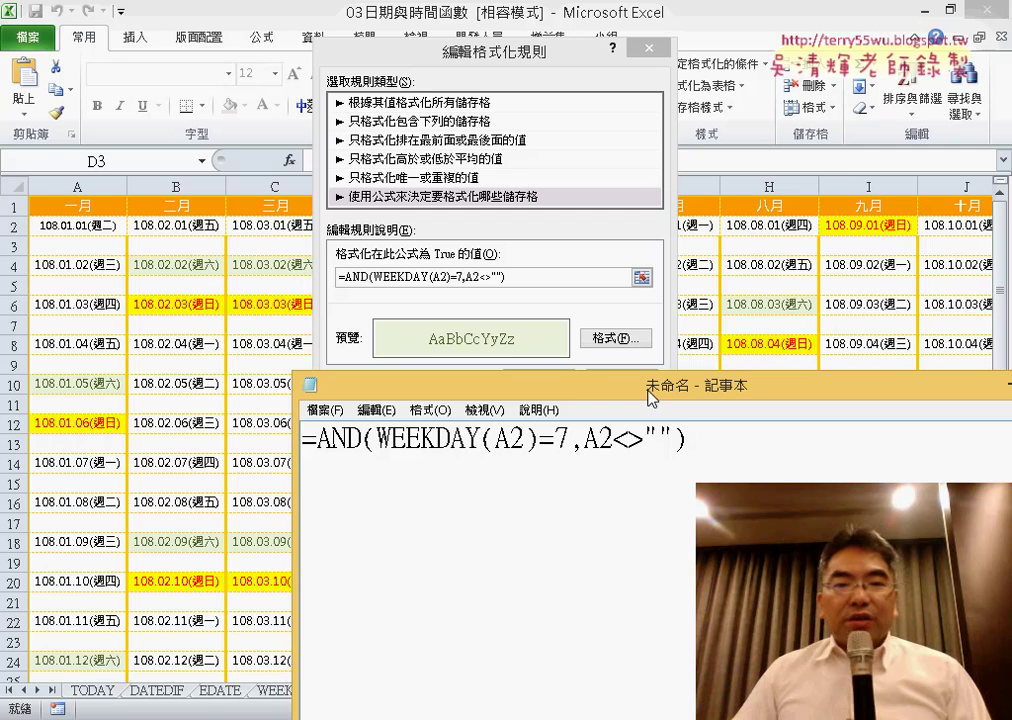
mouse_move(645, 372)
left_mouse_down()
mouse_move(648, 452)
mouse_move(416, 298)
left_mouse_up()
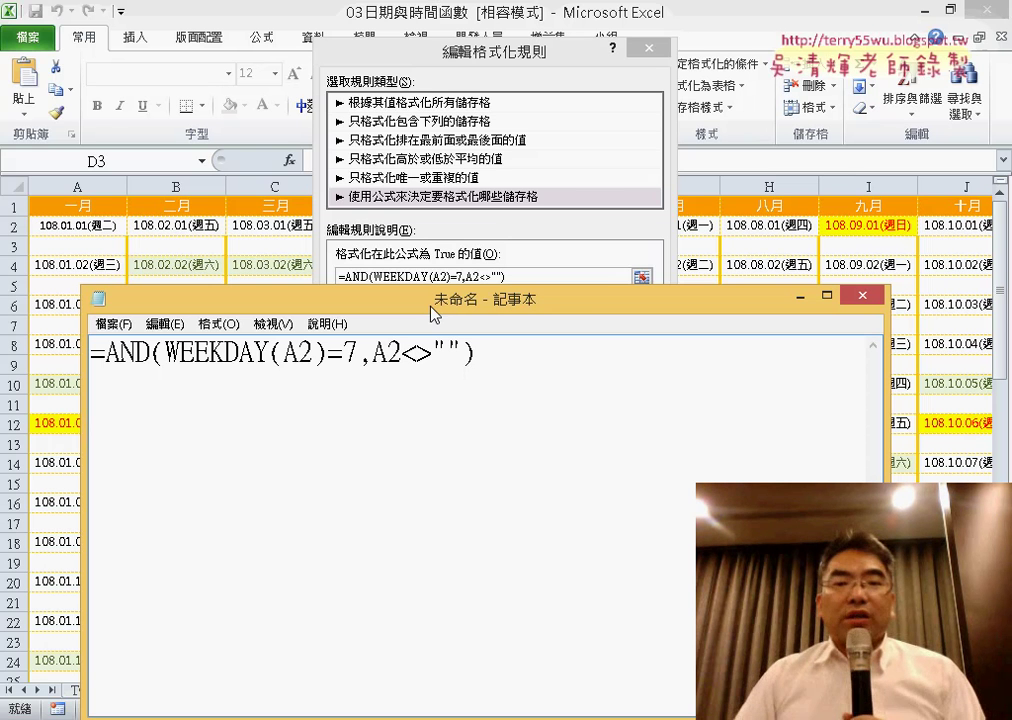
left_click(851, 294)
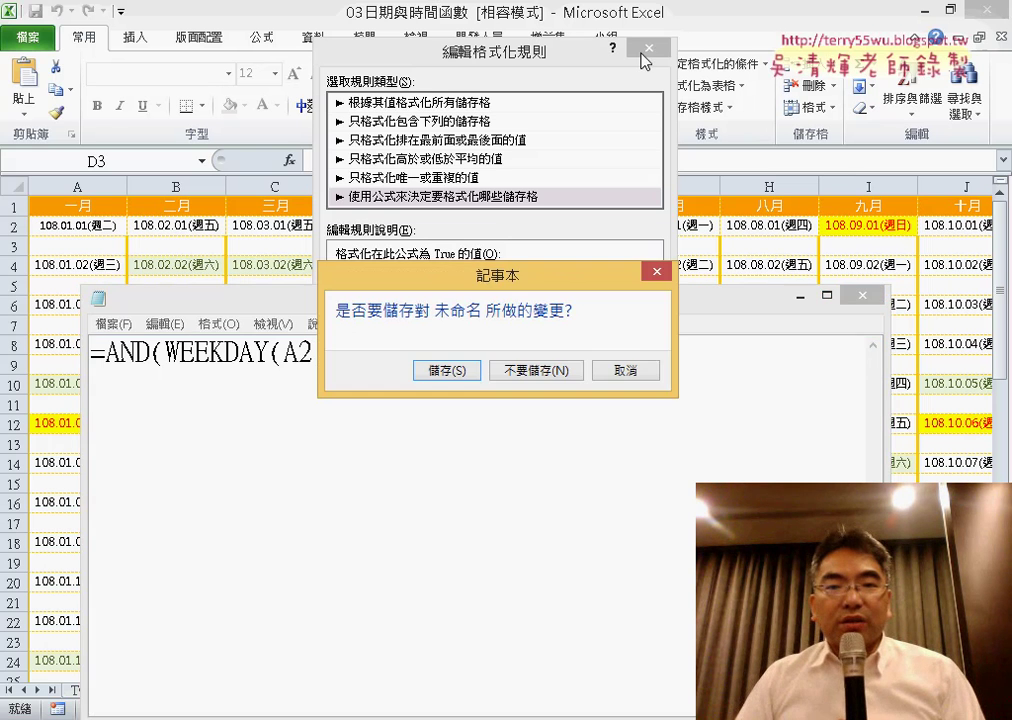
Discard the note unsaved and close the Edit Formatting Rule and Rules Manager windows.
key("n")
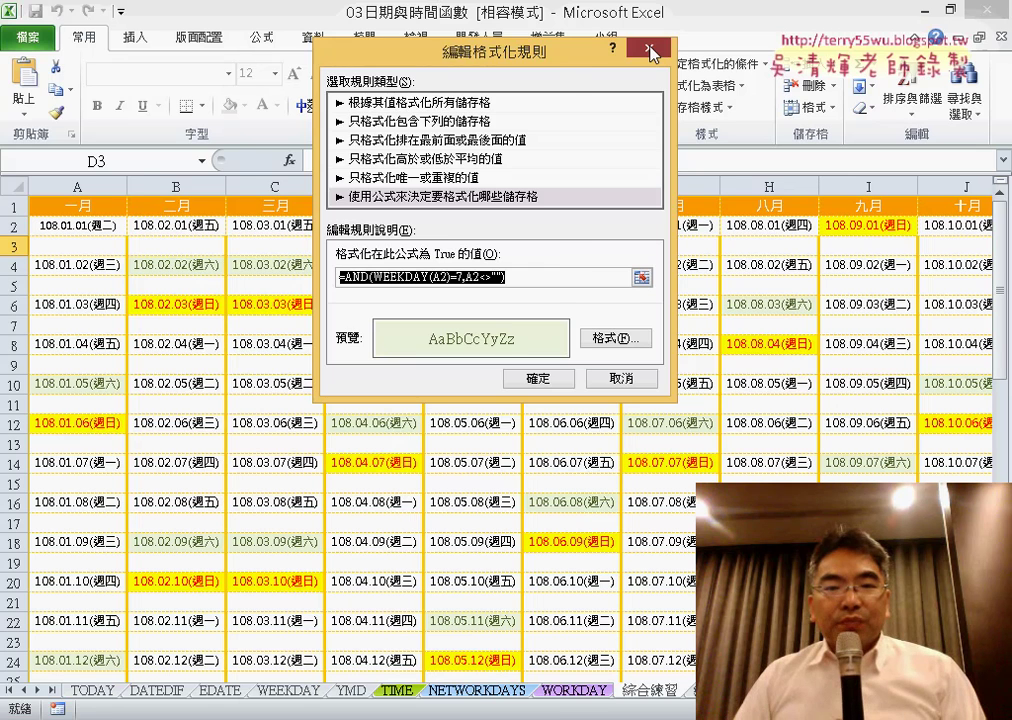
left_click(650, 51)
left_click(645, 398)
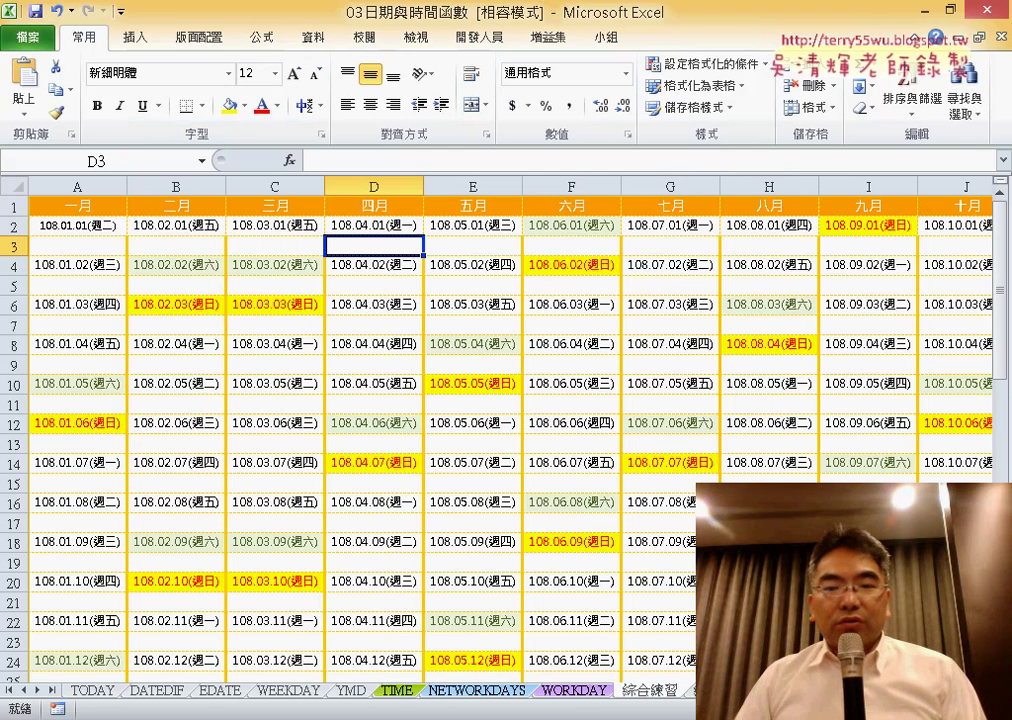
Browse the highlighted date grid, checking the date in F2 and selecting cell D3.
scroll(500, 430, "right", 3)
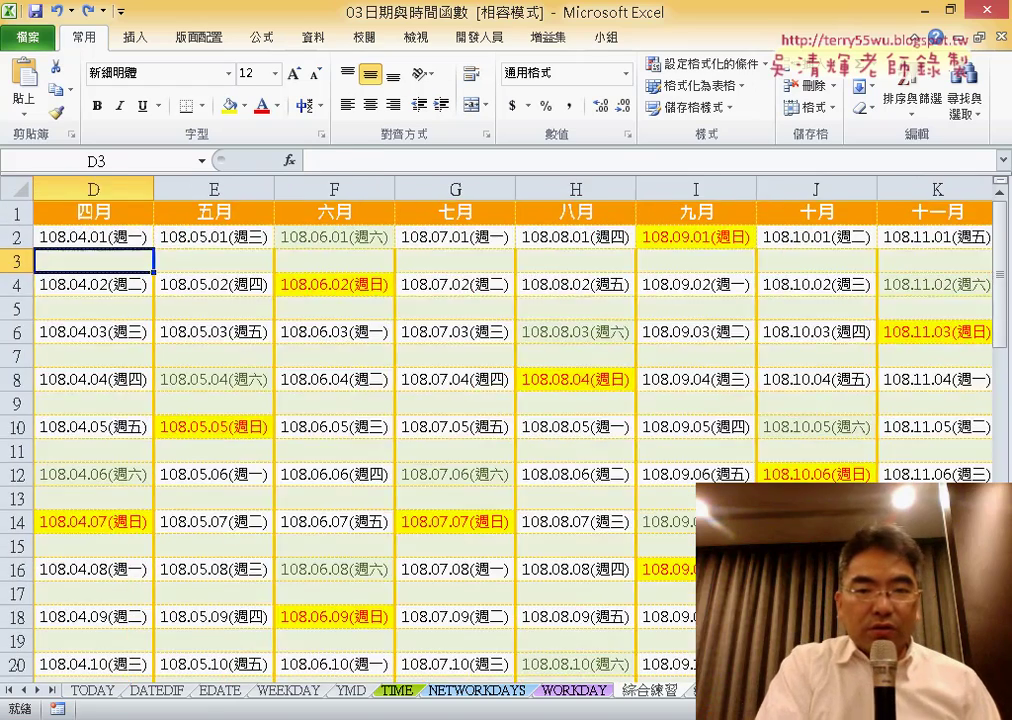
left_click(275, 225)
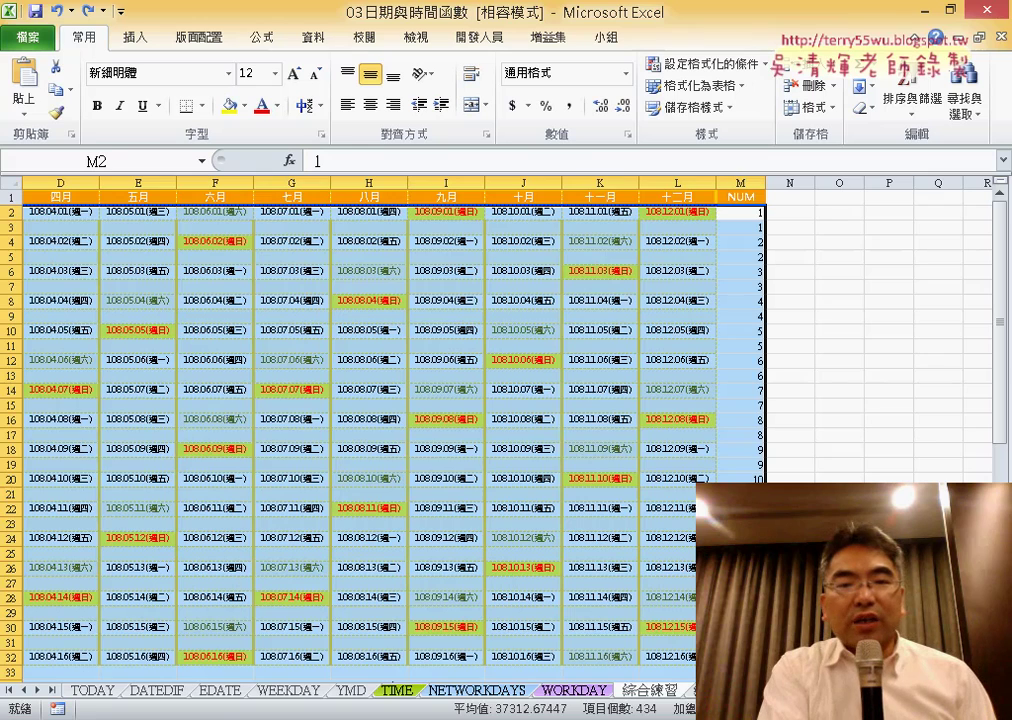
left_click(740, 183)
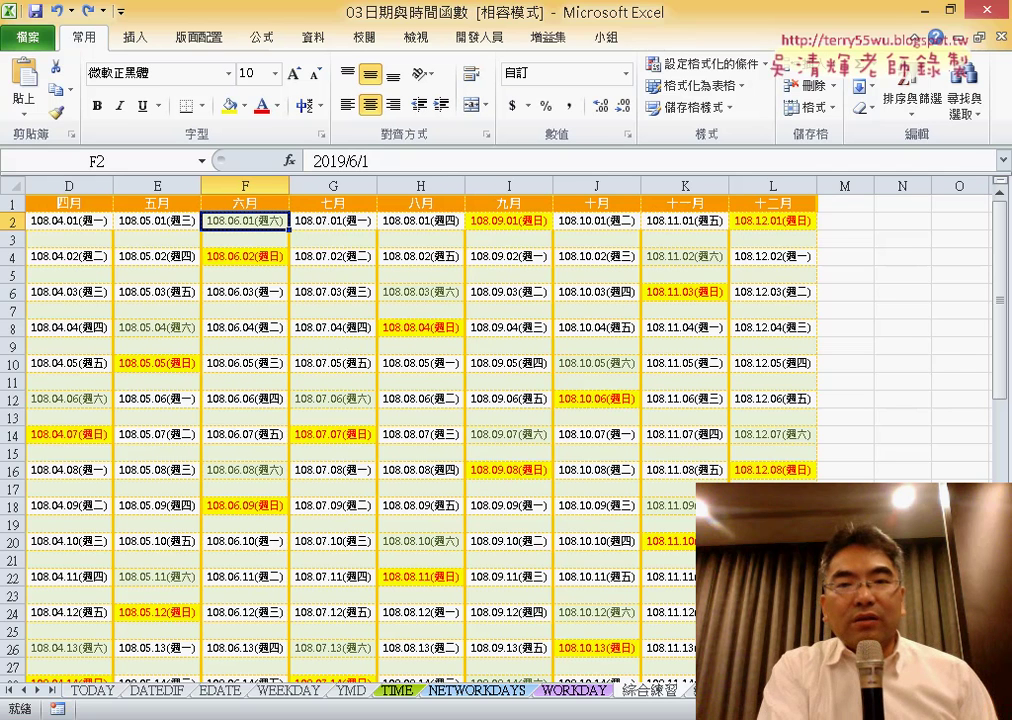
scroll(500, 430, "up", 1)
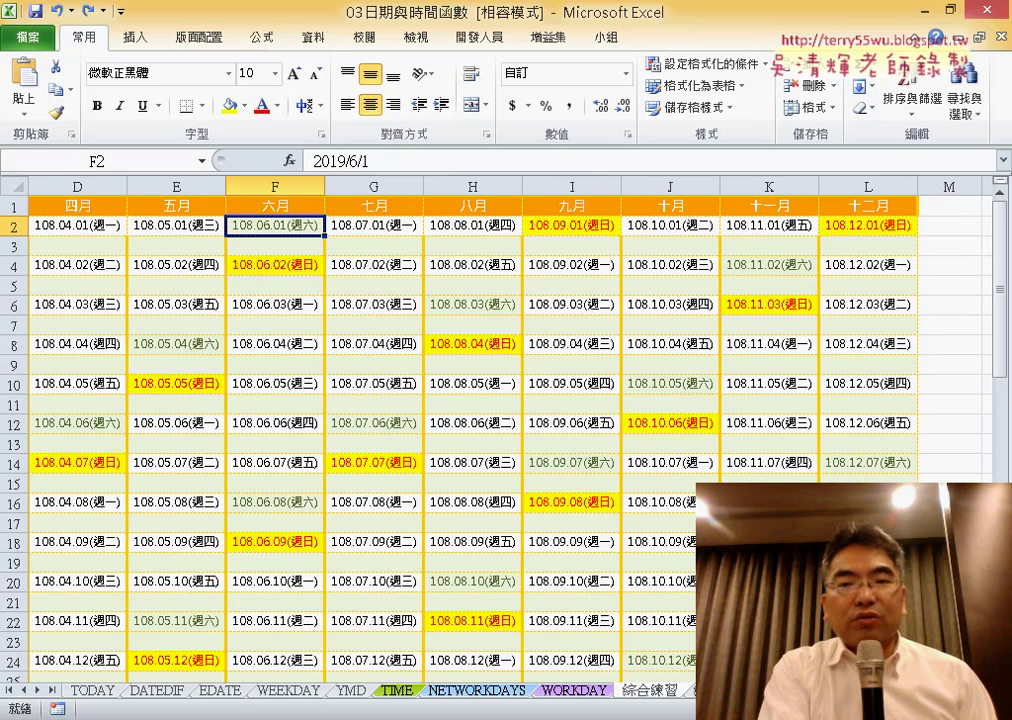
scroll(500, 430, "up", 1)
scroll(500, 430, "up", 1)
left_click(93, 260)
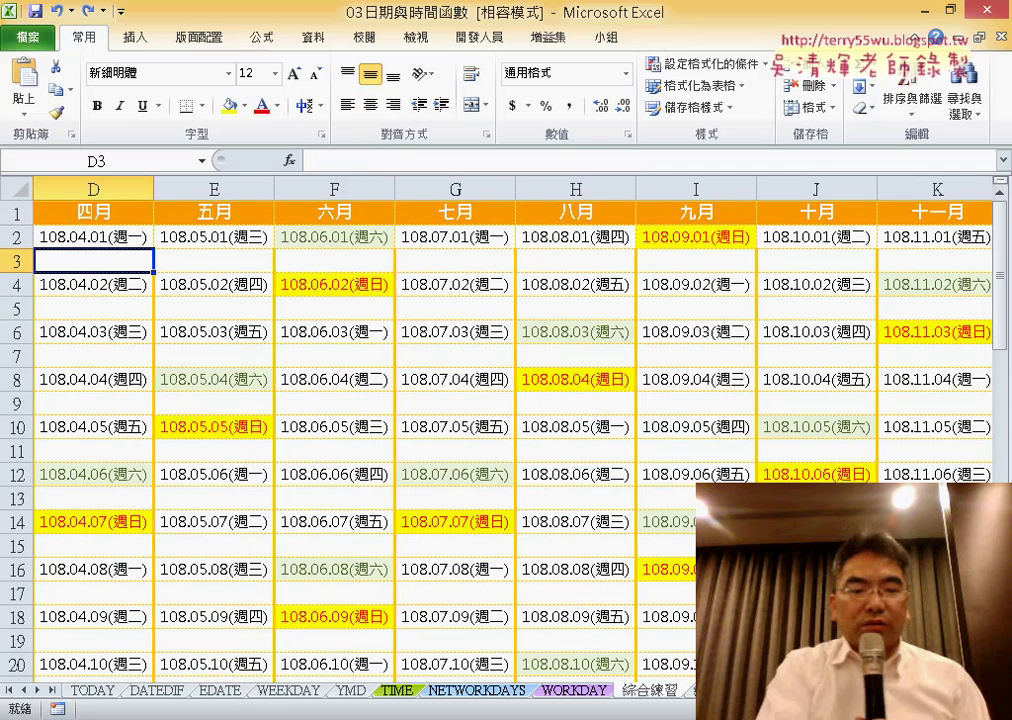
Open the AND(WEEKDAY(A2)=7,A2<>"") Saturday rule for editing from Manage Rules.
left_click(705, 63)
left_click(711, 358)
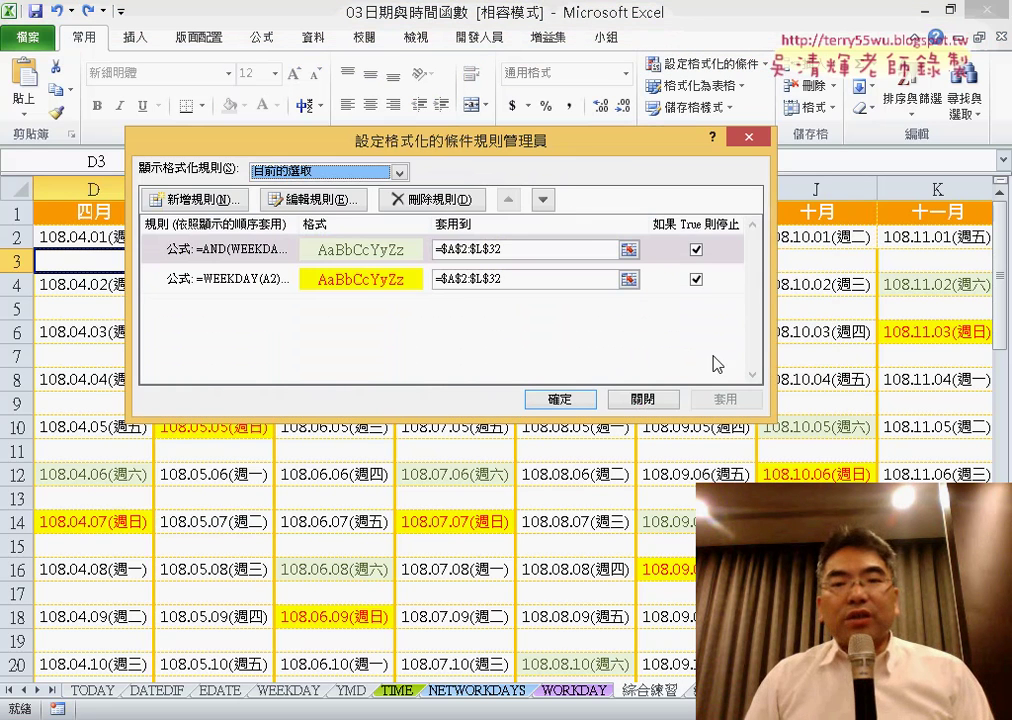
left_click_drag(567, 162, 765, 358)
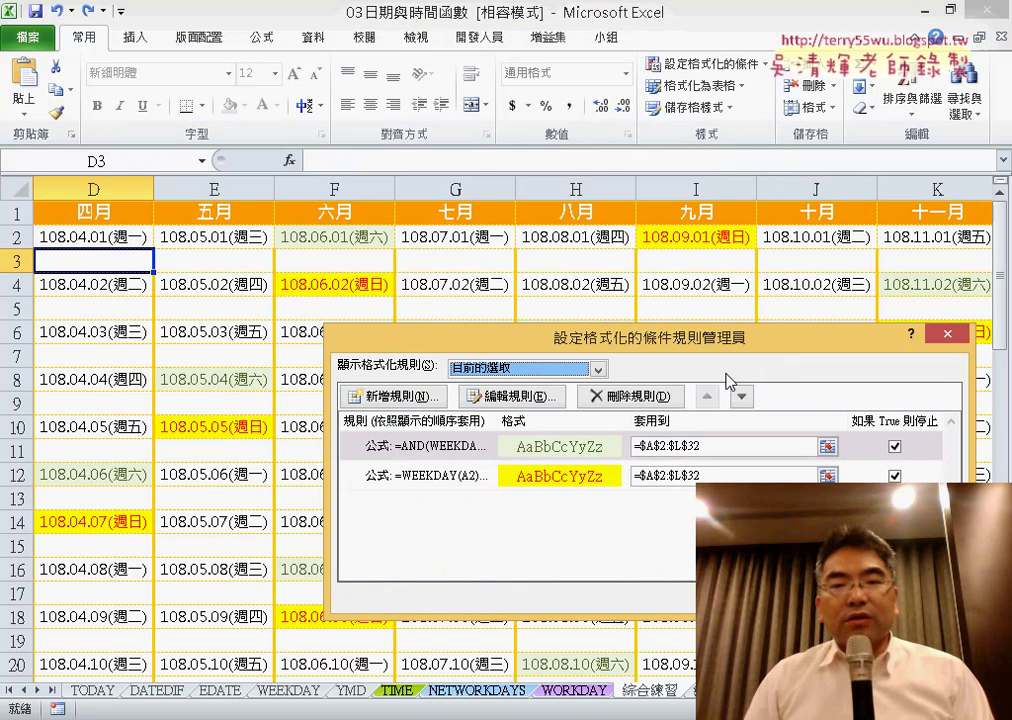
left_click(459, 450)
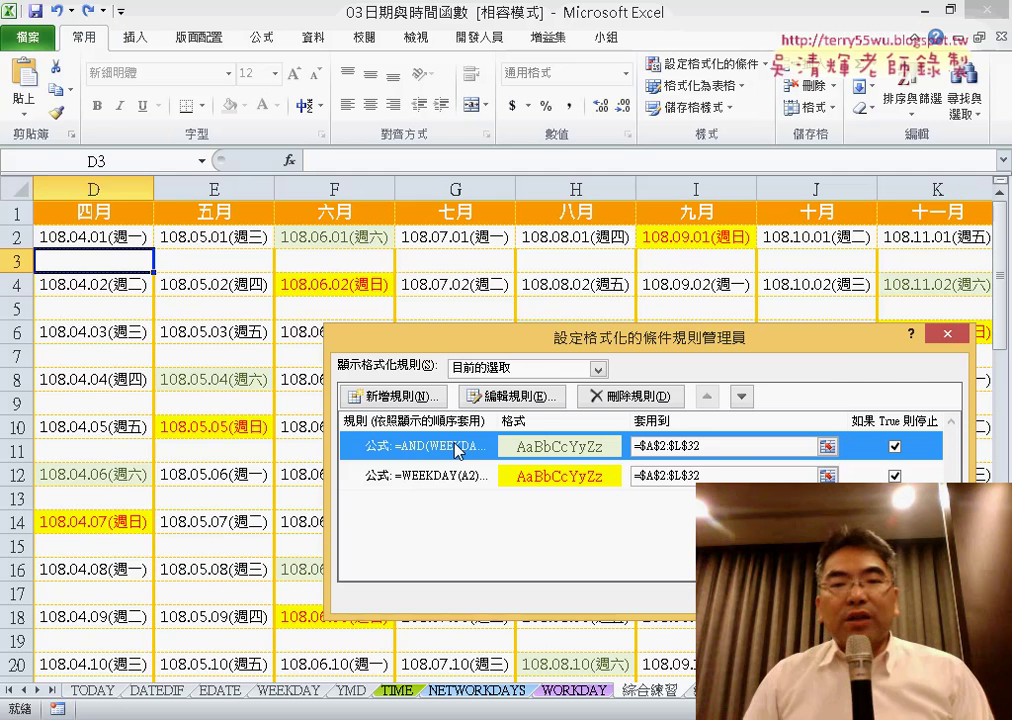
left_click(518, 400)
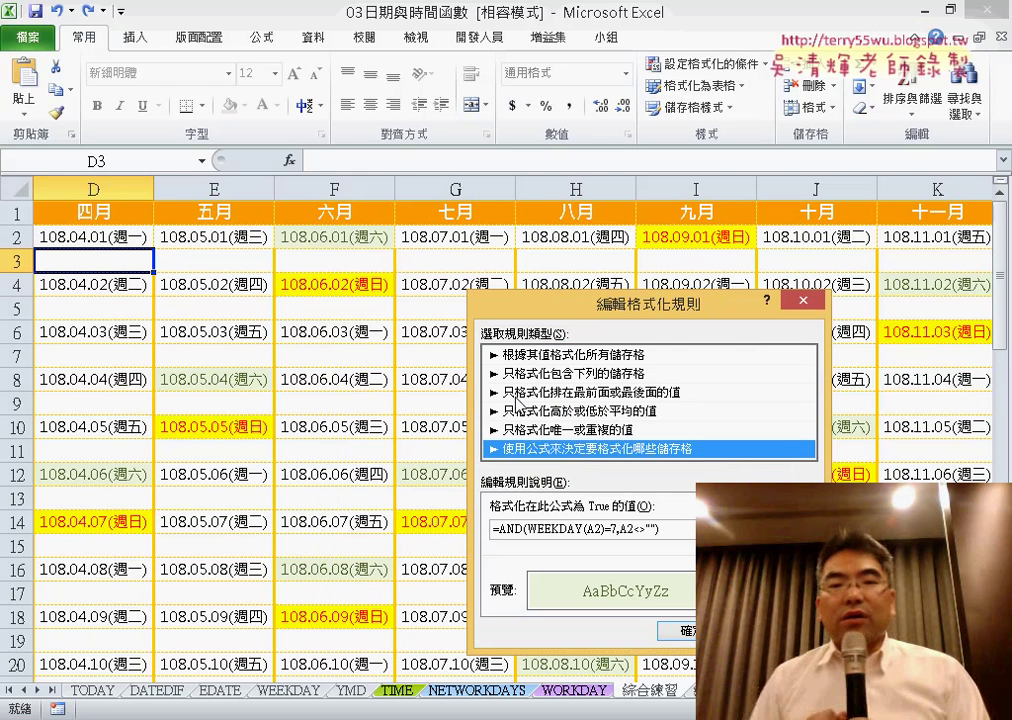